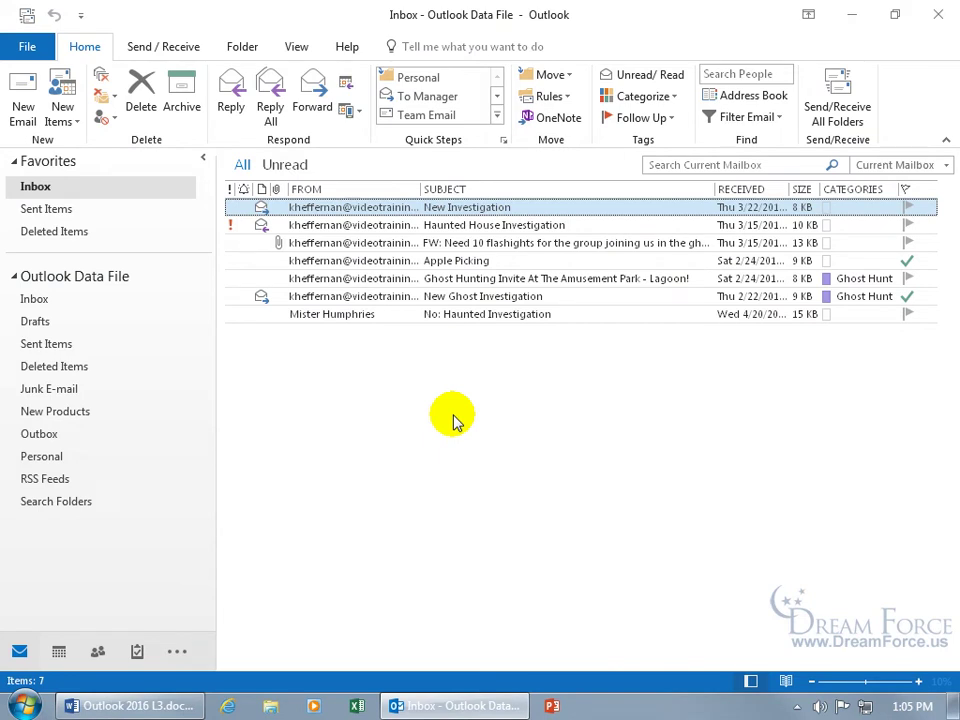
Go to the Journal folder through the Folders list and right-click its empty March 2018 timeline
click(180, 653)
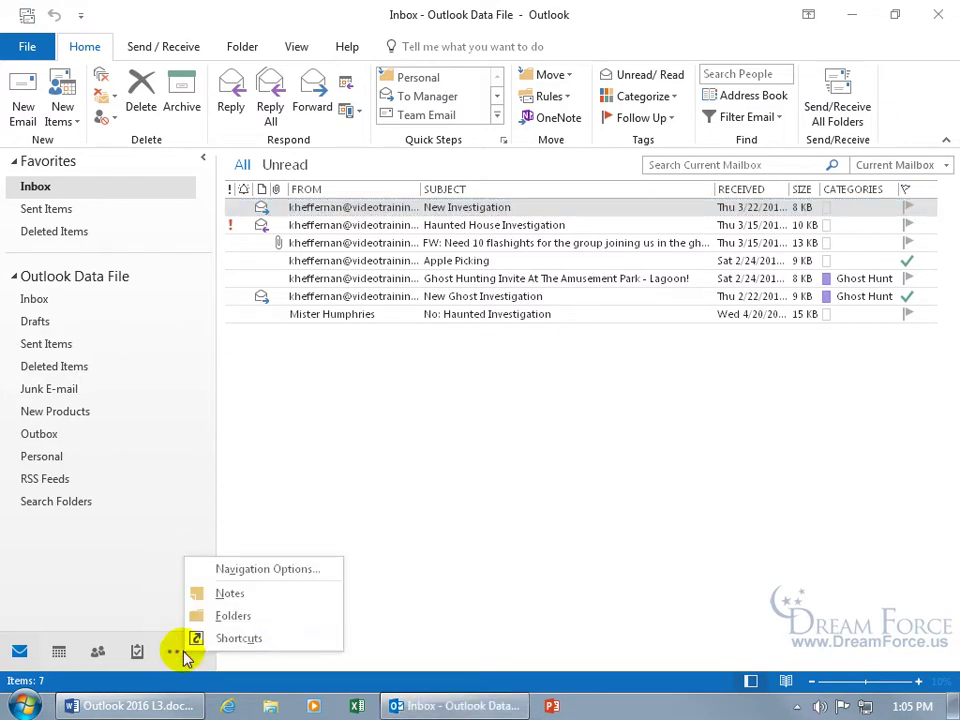
click(253, 626)
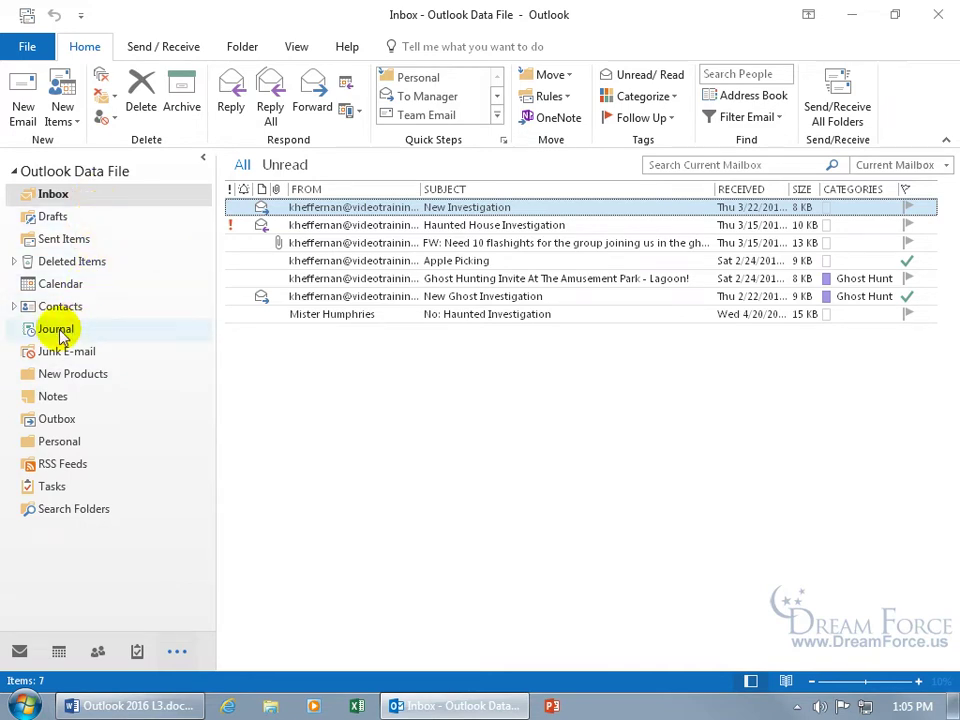
click(60, 334)
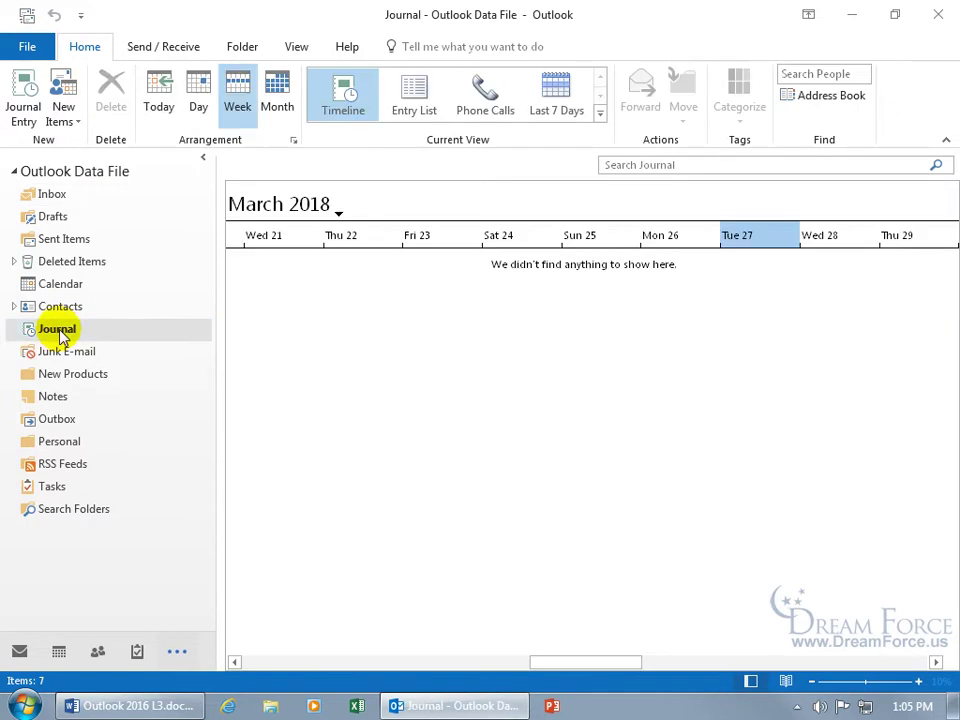
right_click(497, 353)
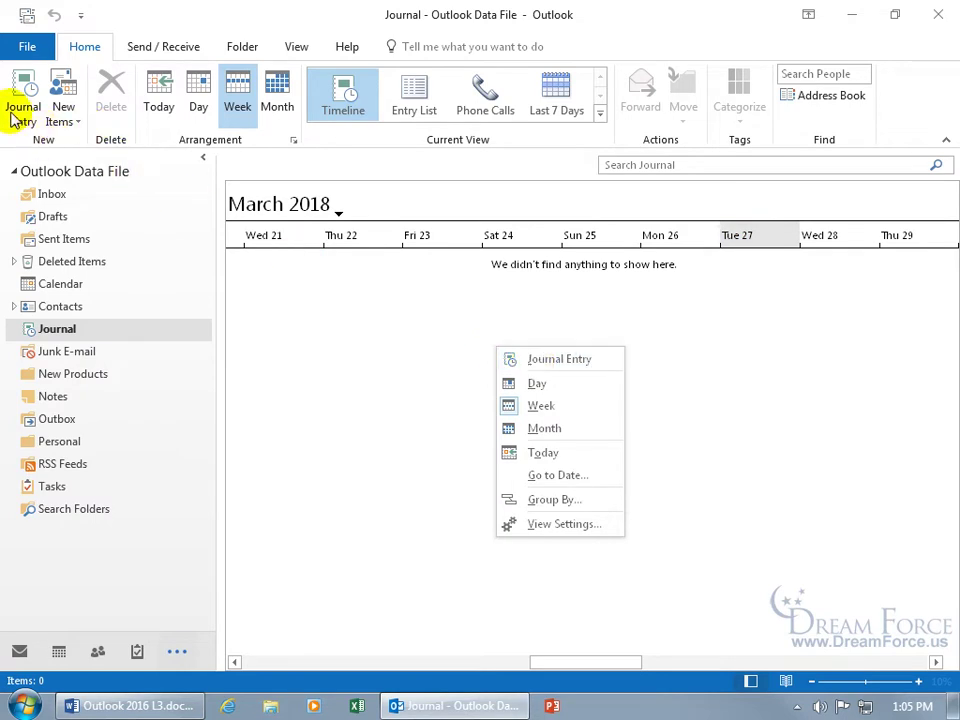
Create a journal entry with subject 'Ghost Investigation' and entry type Email Message
click(547, 368)
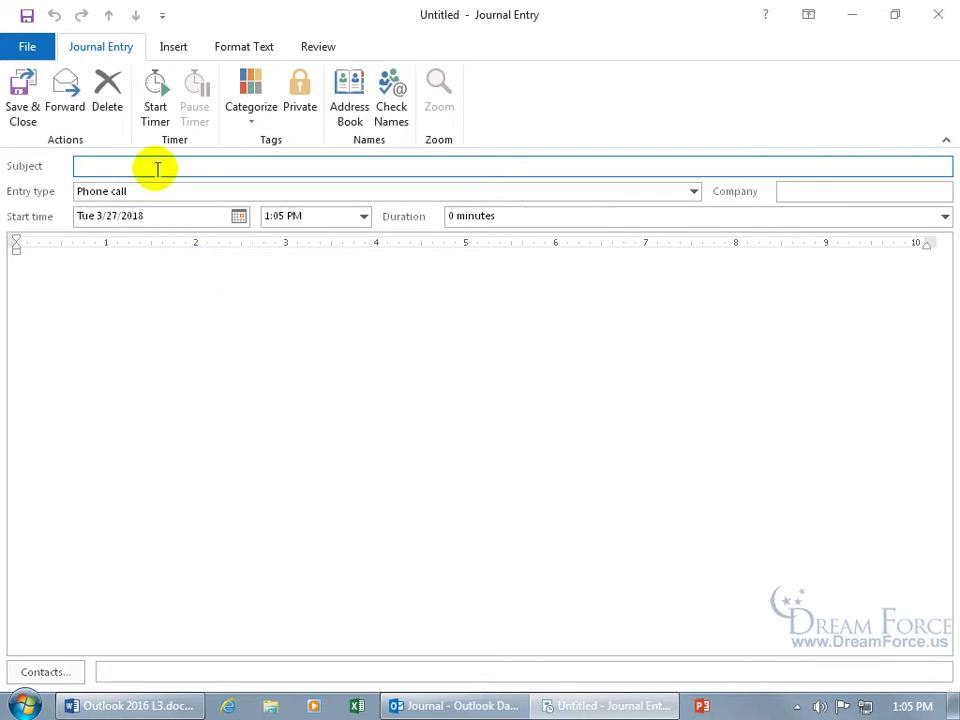
text(Ghost Investigation)
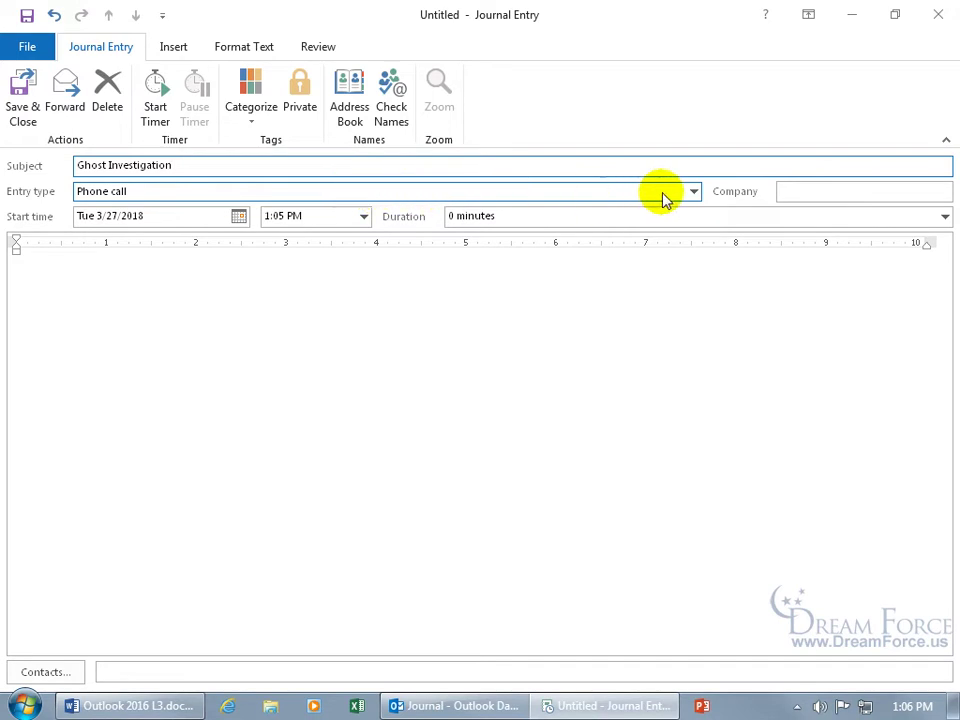
click(694, 192)
click(693, 211)
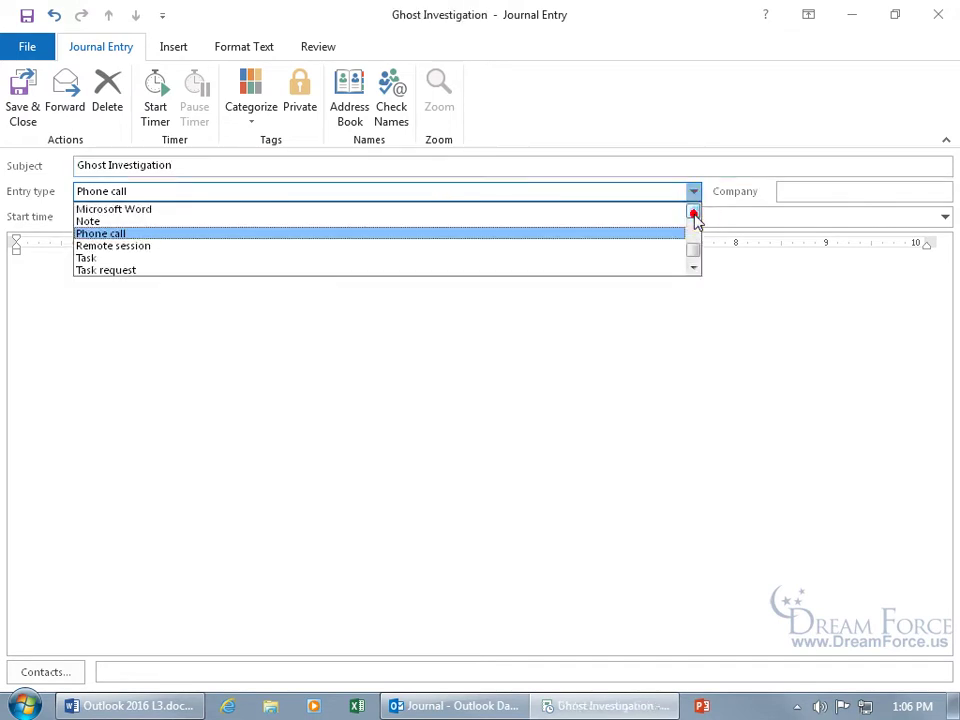
click(693, 212)
click(693, 213)
click(693, 213)
click(693, 213)
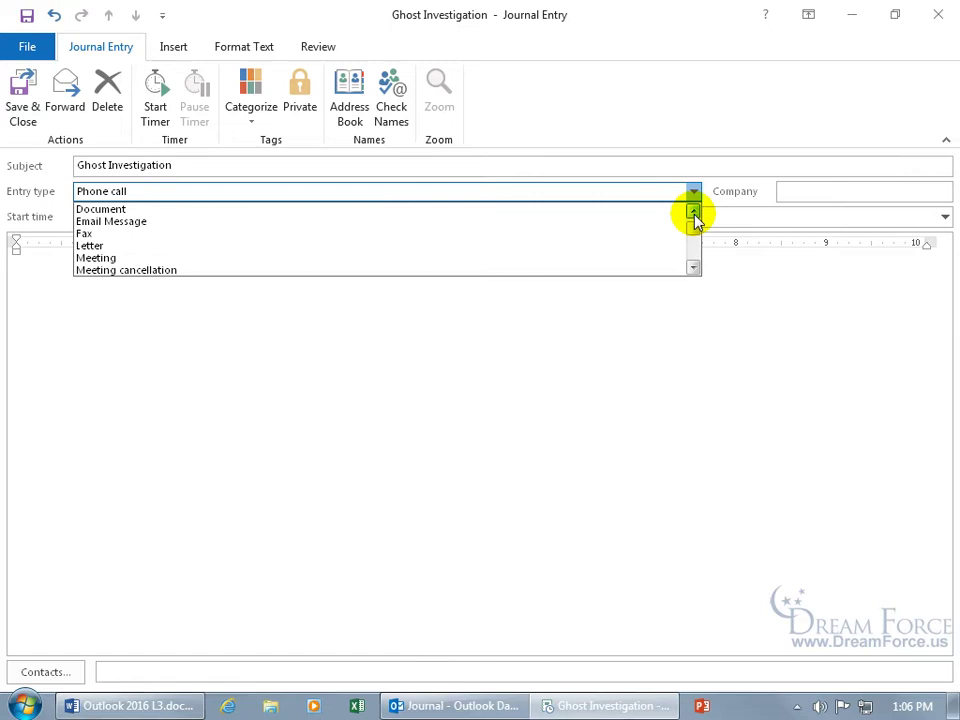
click(693, 213)
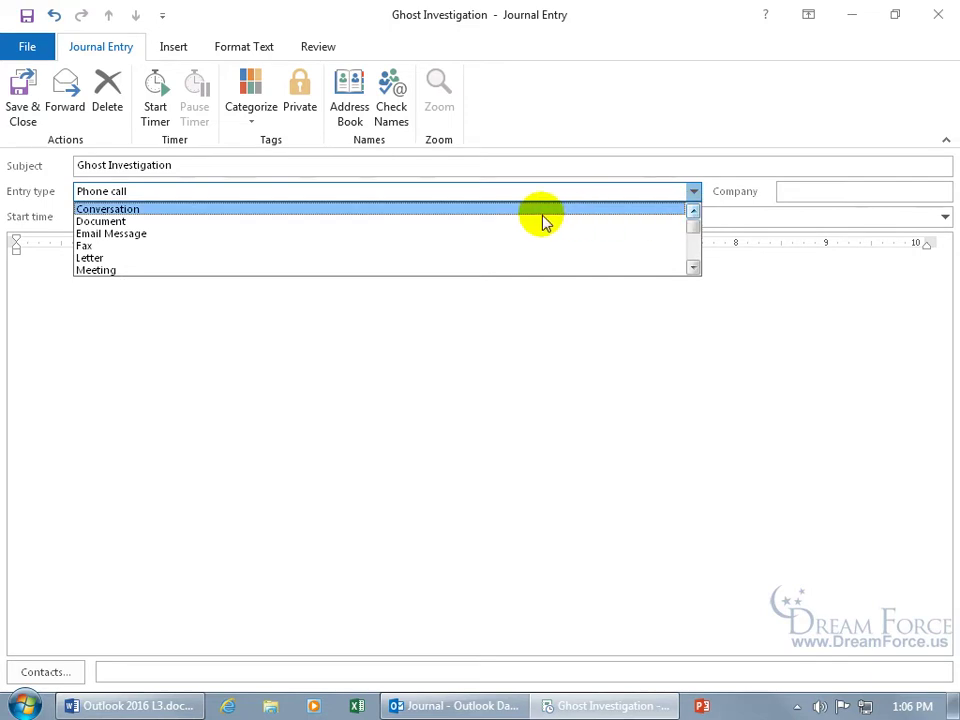
click(440, 236)
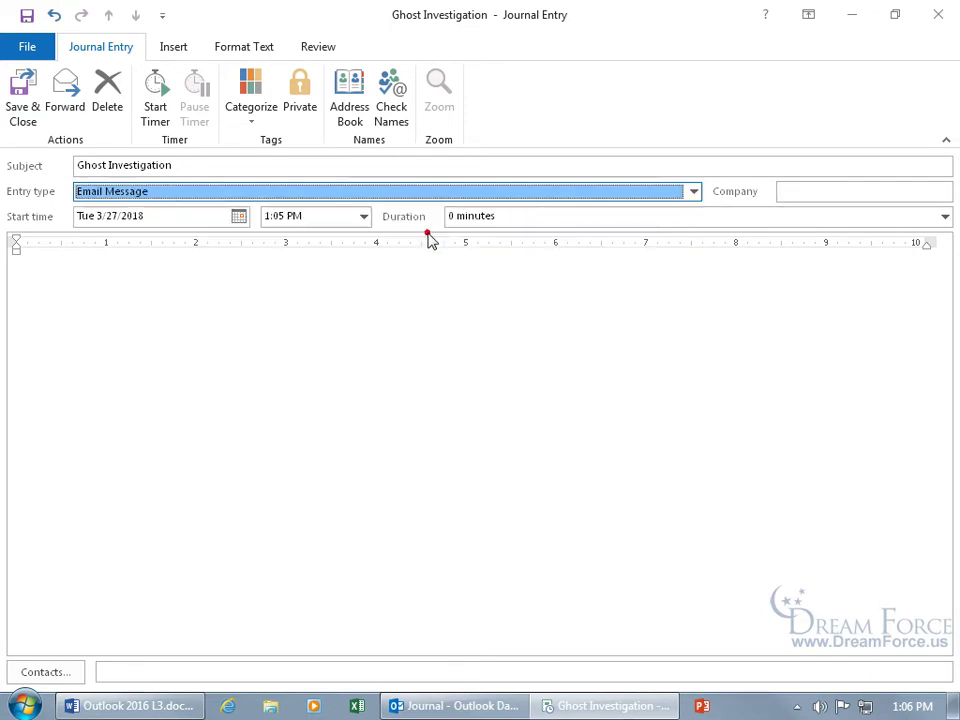
click(876, 195)
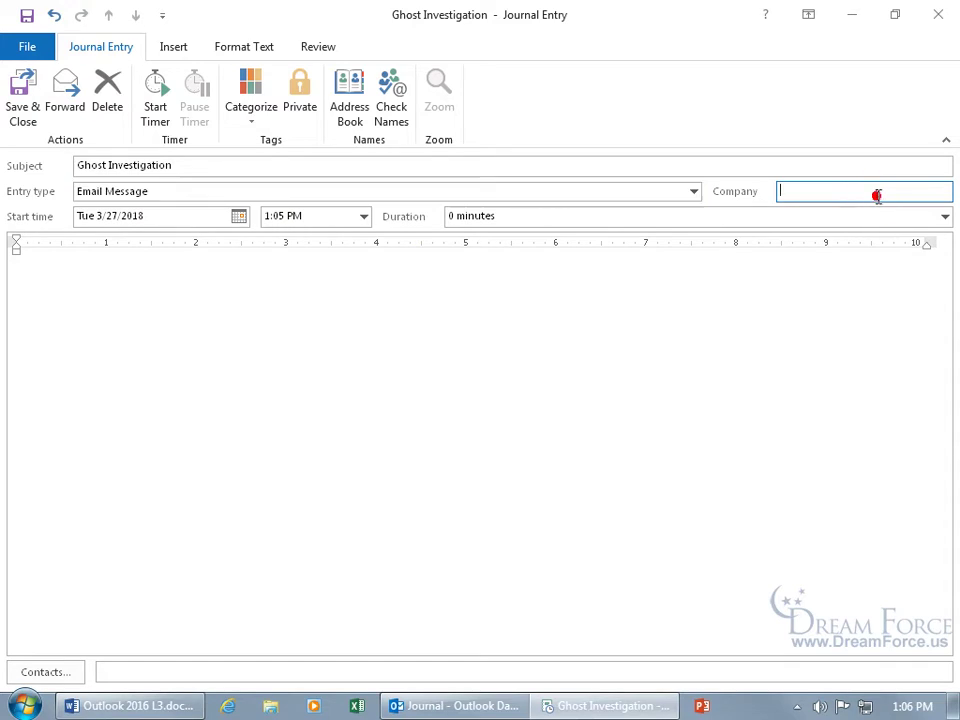
Change the entry's start time to 1:04 PM, keeping the same date
click(239, 217)
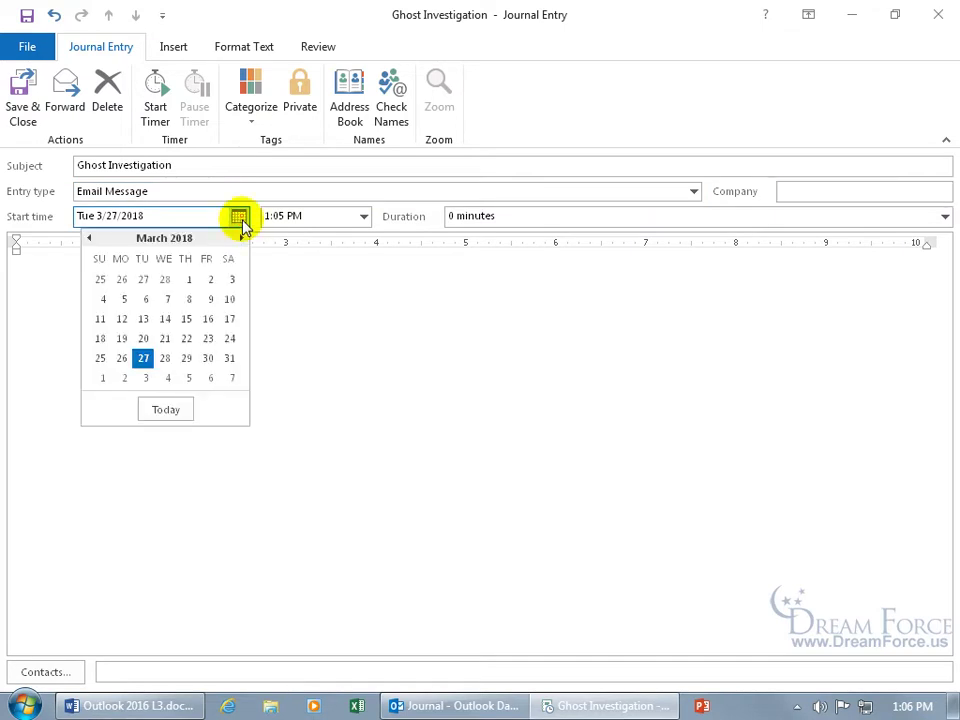
click(240, 217)
click(281, 217)
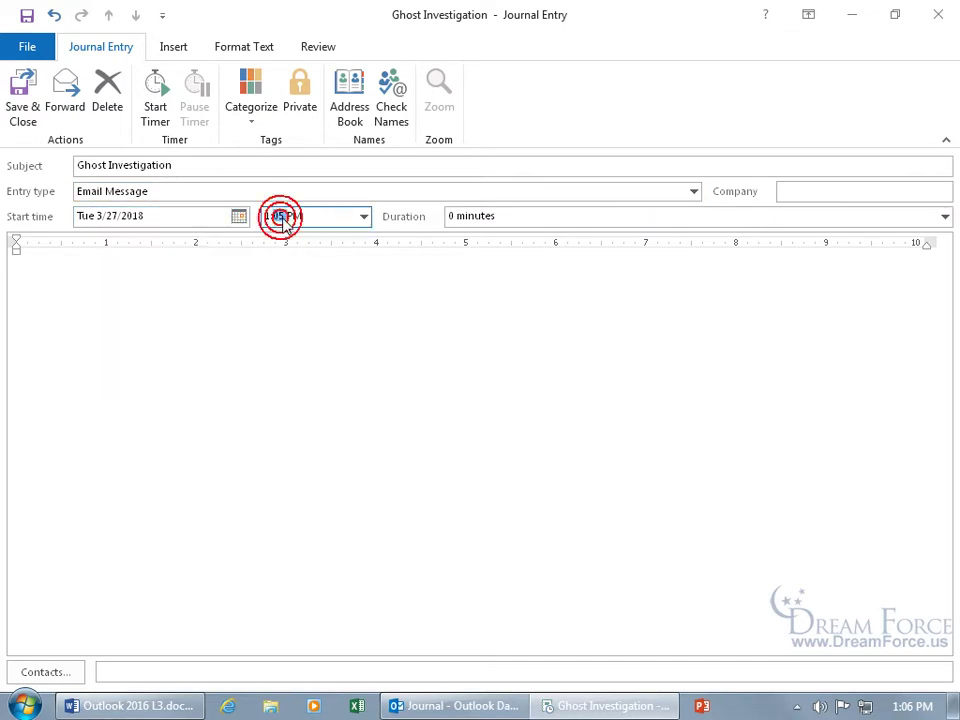
key(BackSpace)
text(4)
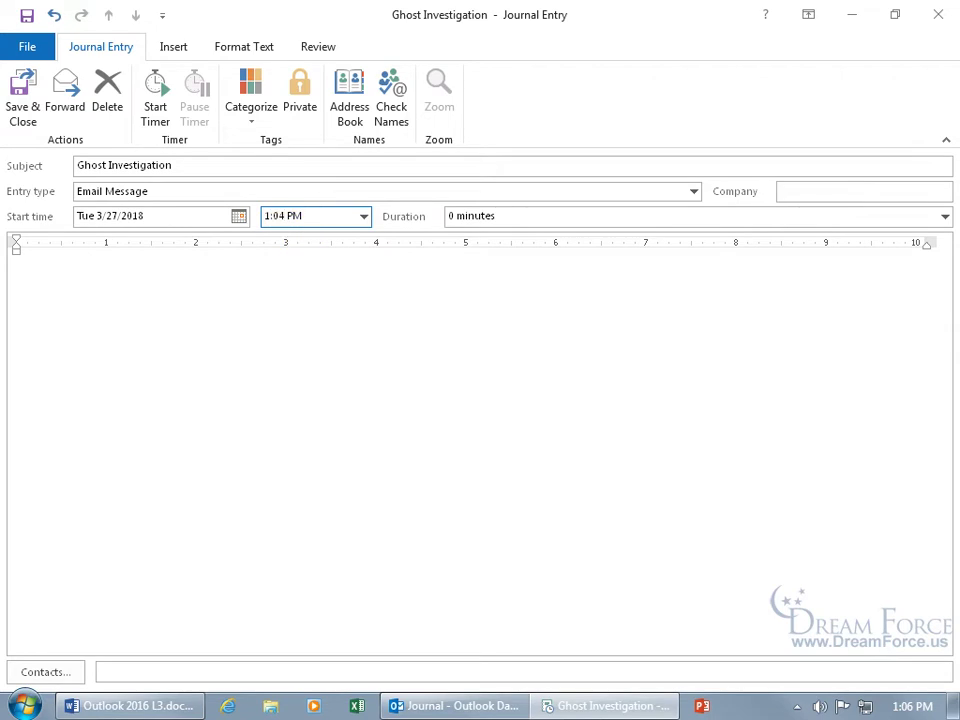
Try a 5-minute duration, then reset the duration to 0 minutes
click(535, 216)
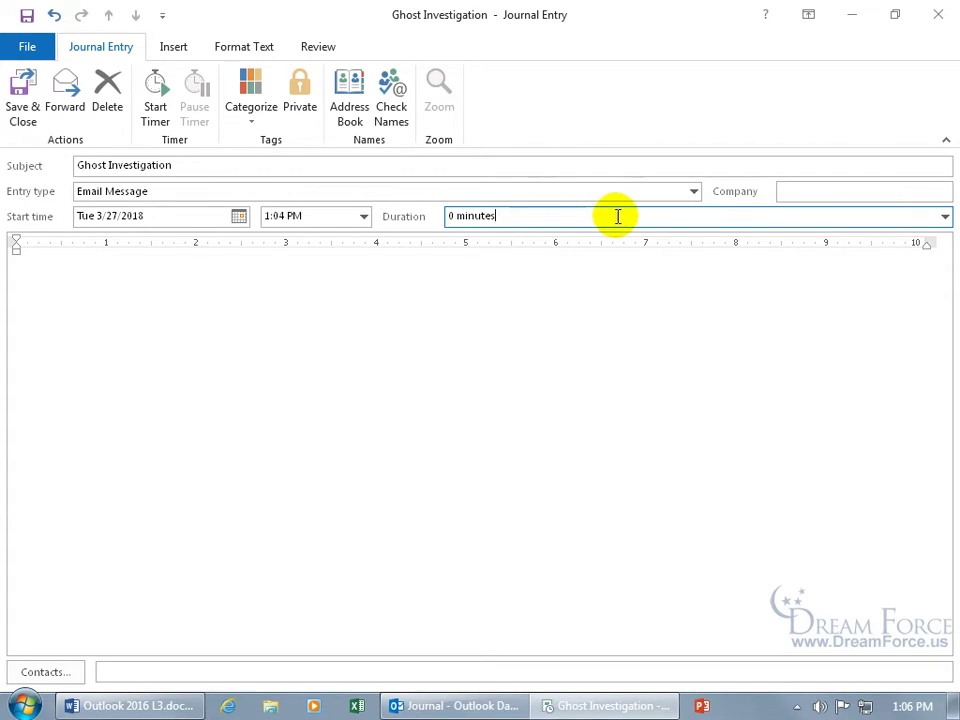
click(945, 216)
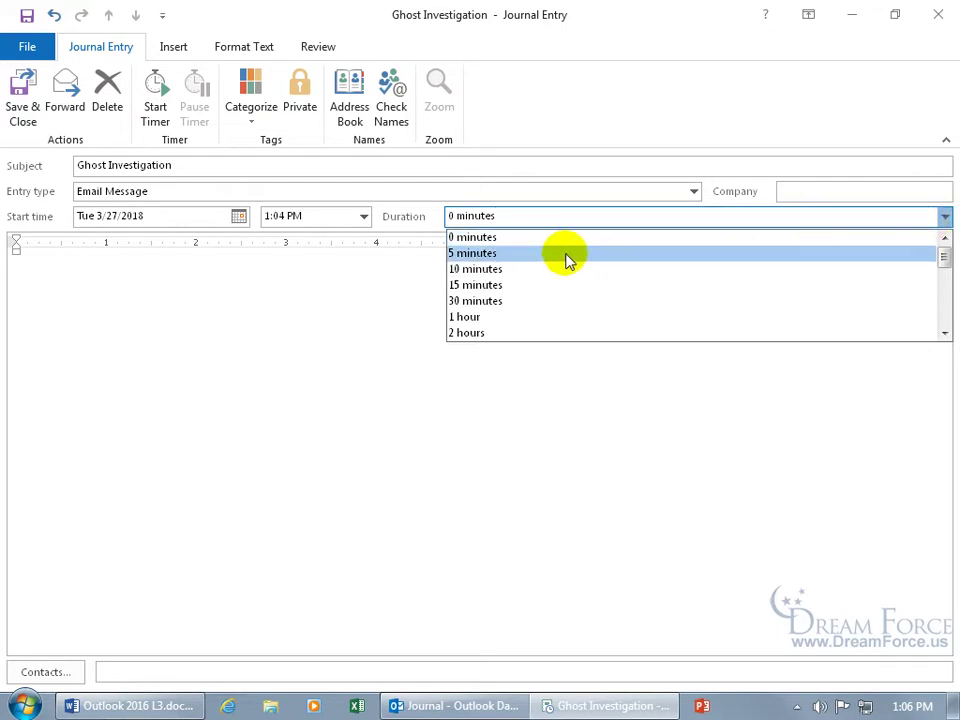
click(481, 256)
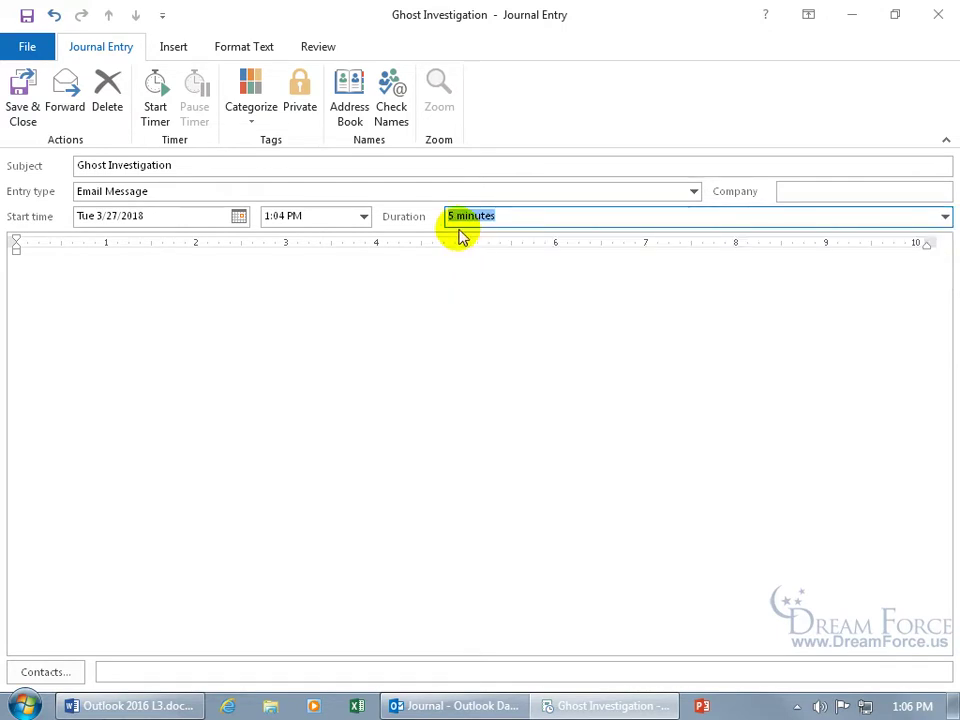
click(452, 216)
text(5)
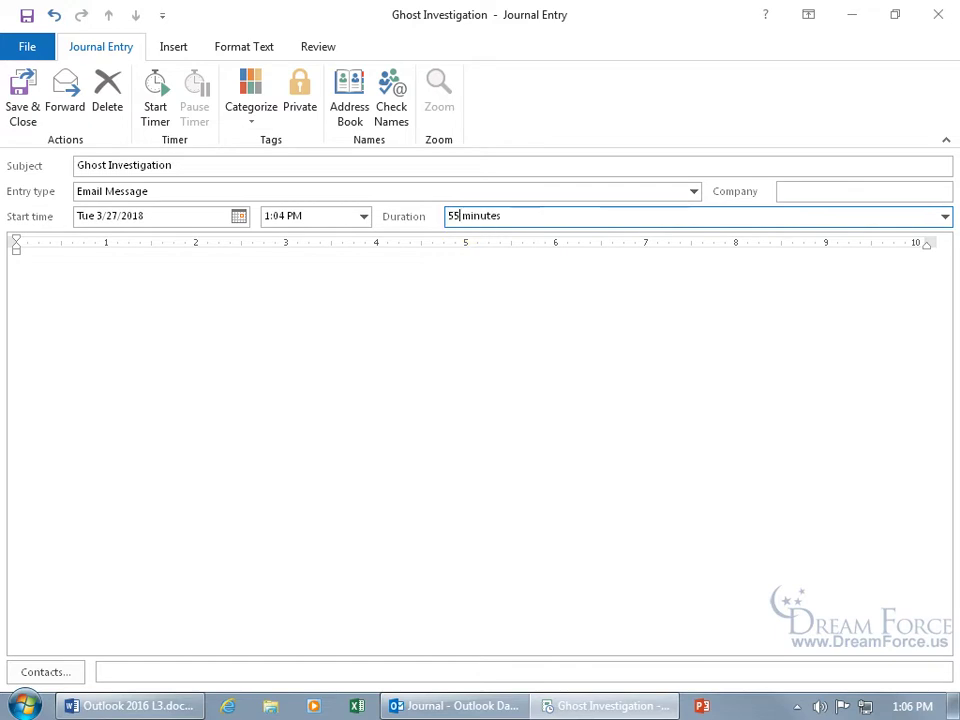
click(944, 216)
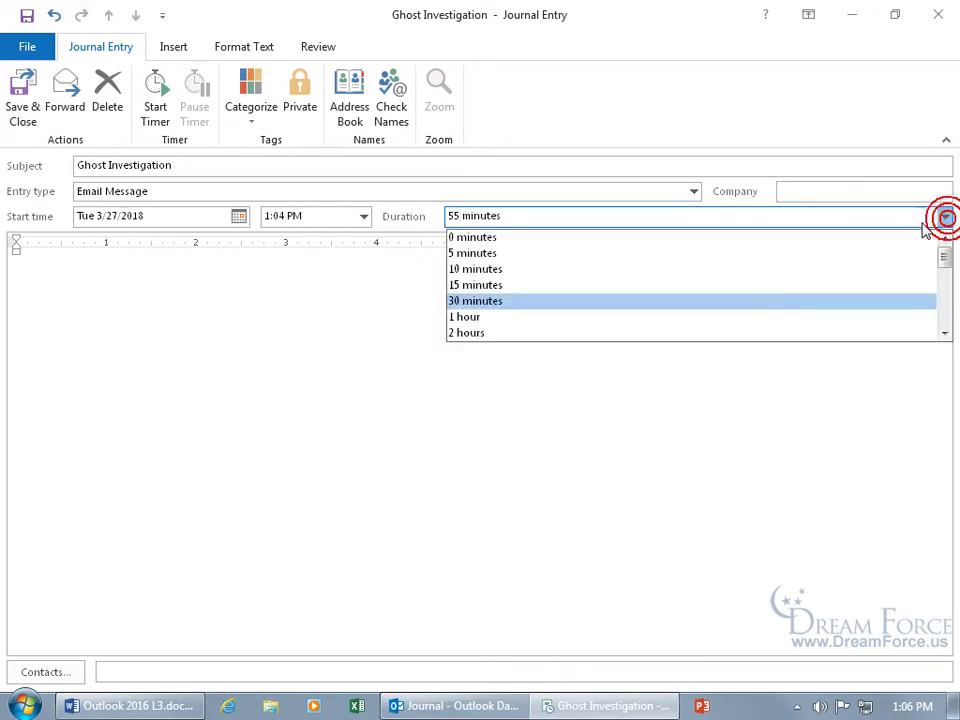
click(793, 241)
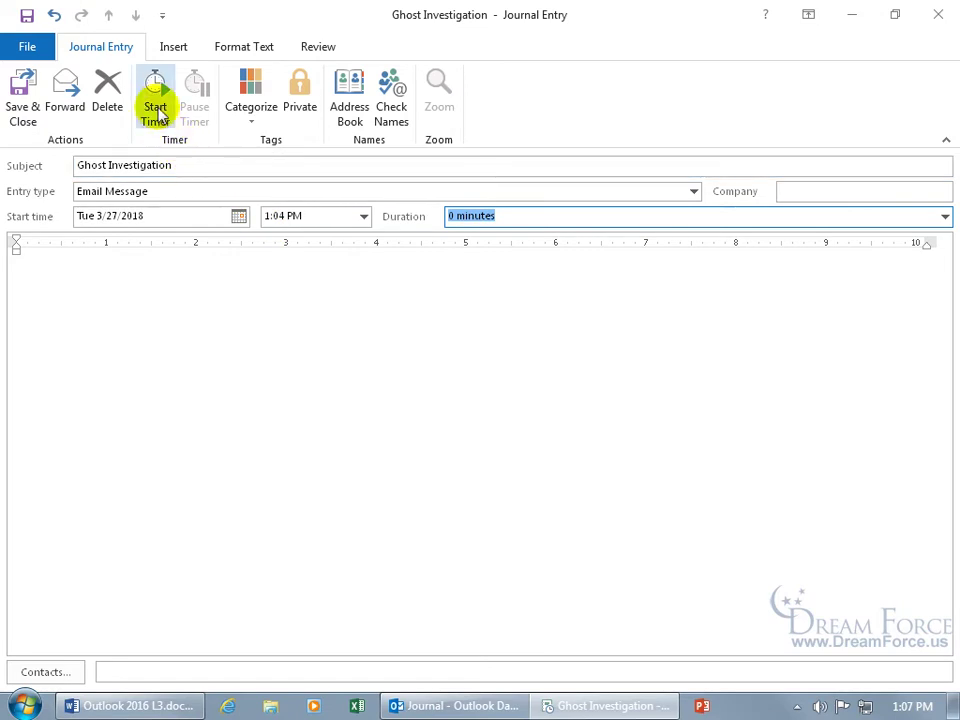
Run the entry's timer for about a minute, then pause it at 1 minute
click(158, 106)
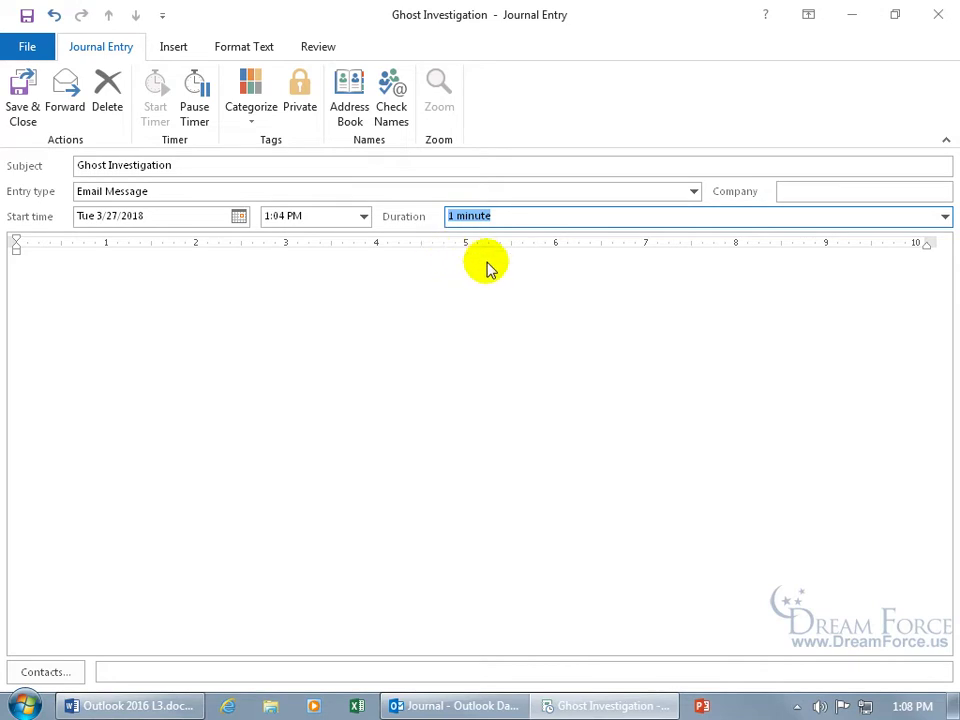
click(195, 92)
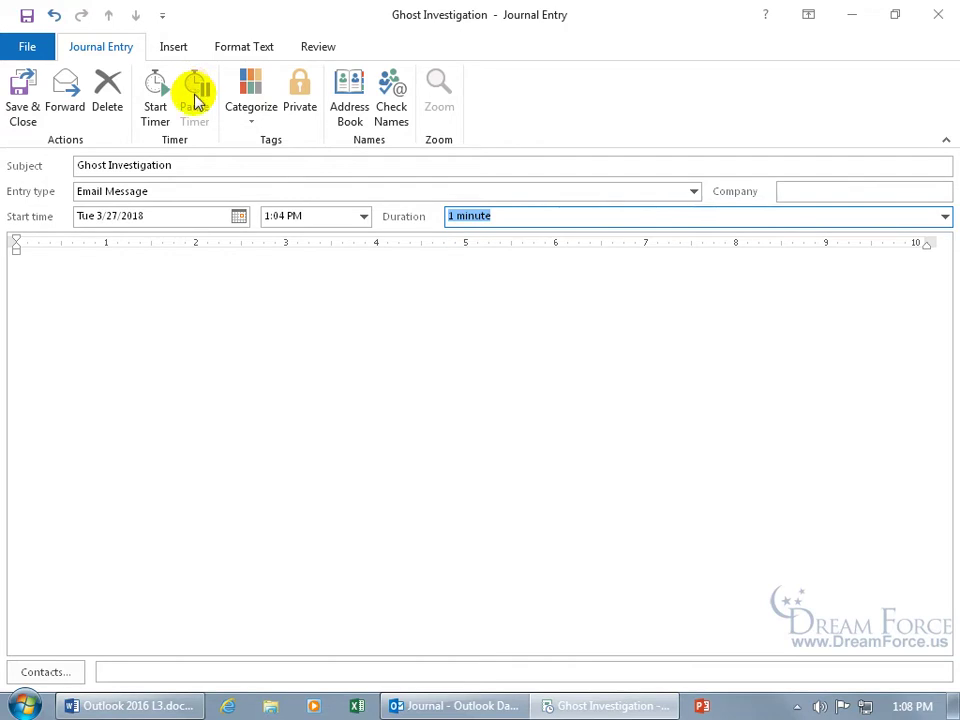
Save and reopen the Ghost Investigation entry, then run and pause its timer again
click(22, 88)
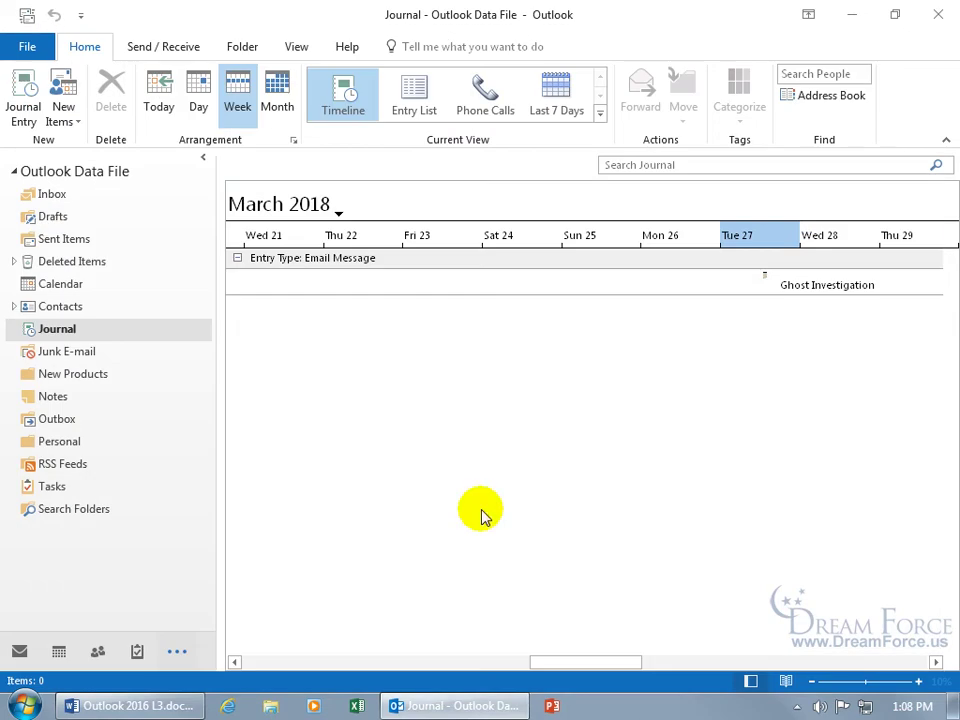
double_click(808, 287)
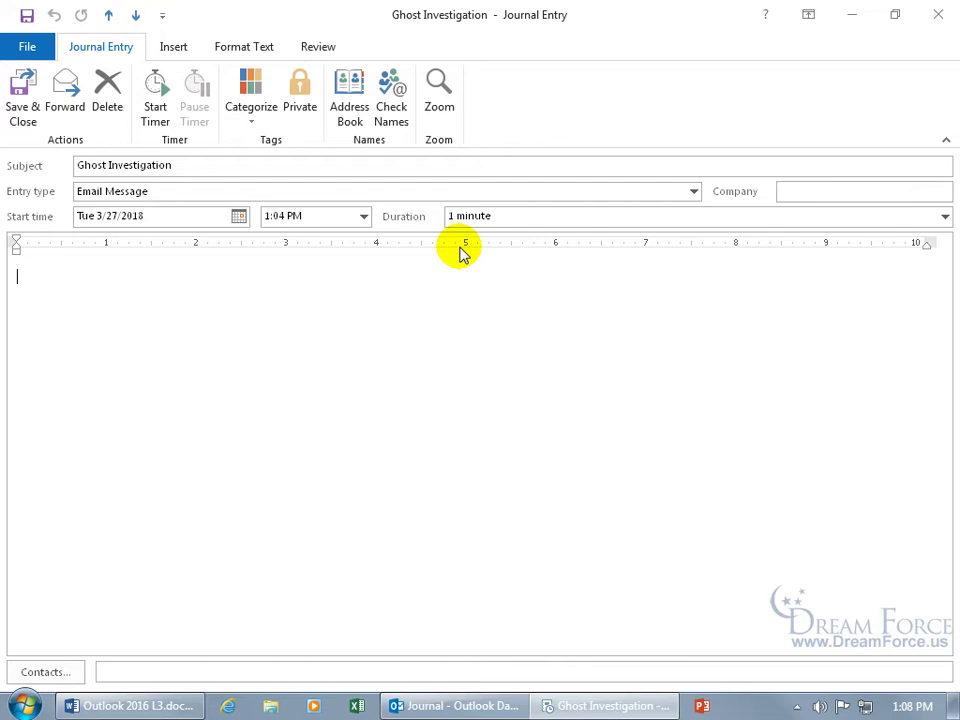
click(148, 110)
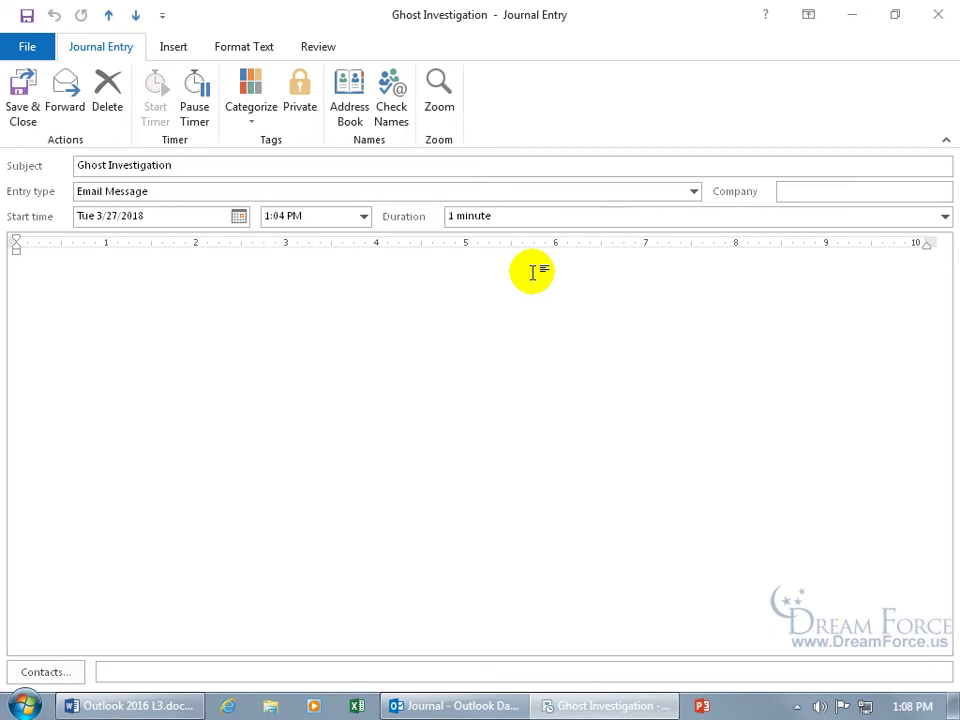
click(196, 110)
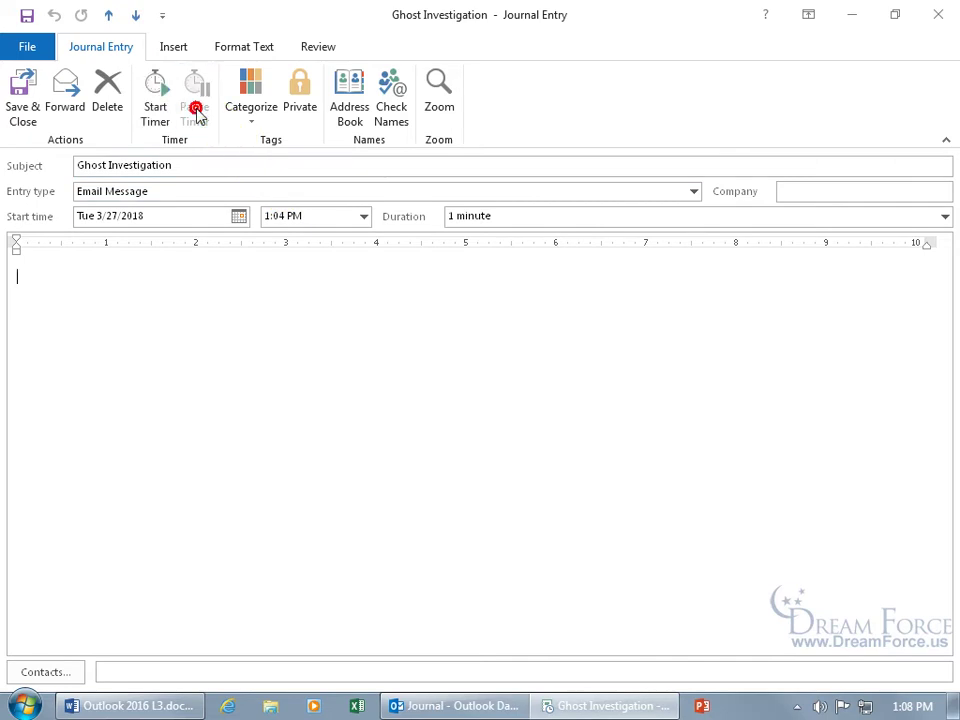
Set the duration to 30 minutes, then change it back to 0 minutes
click(944, 216)
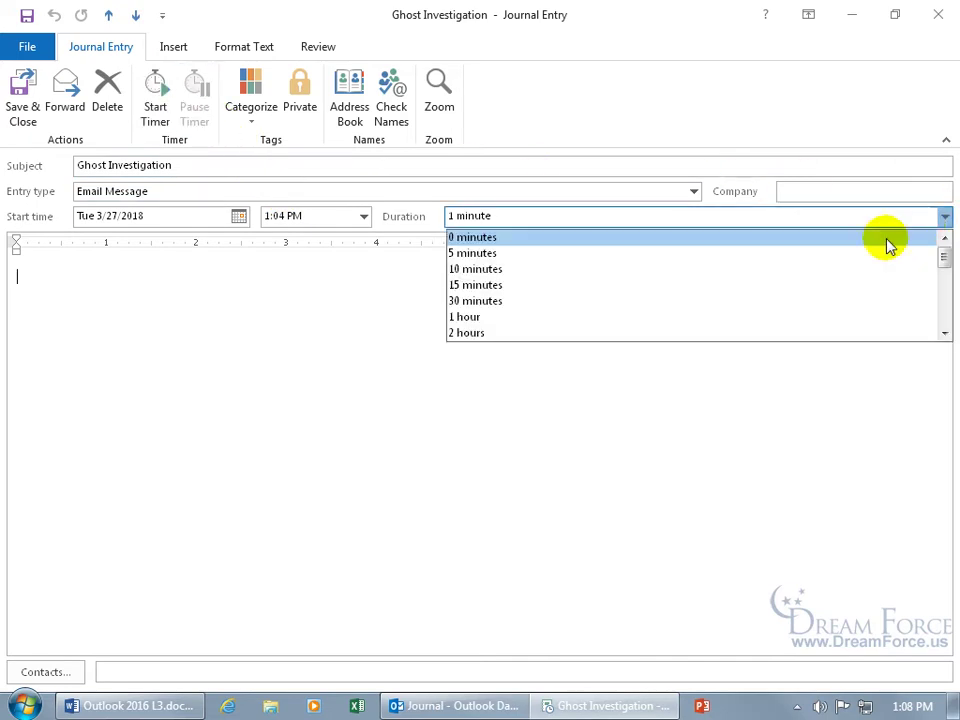
click(804, 299)
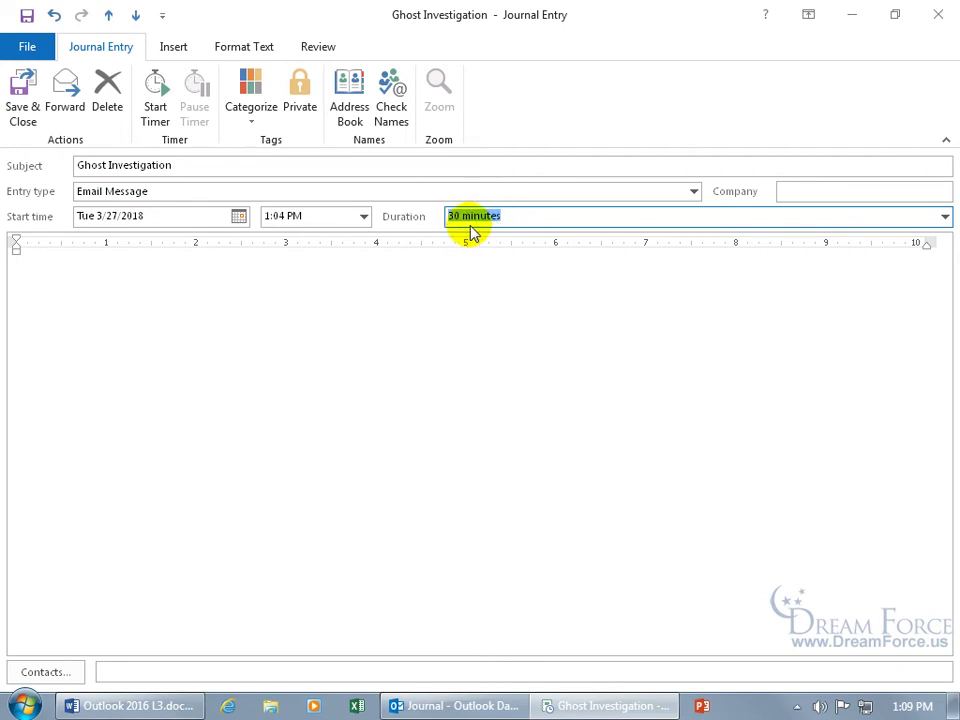
click(944, 216)
drag(943, 262, 944, 259)
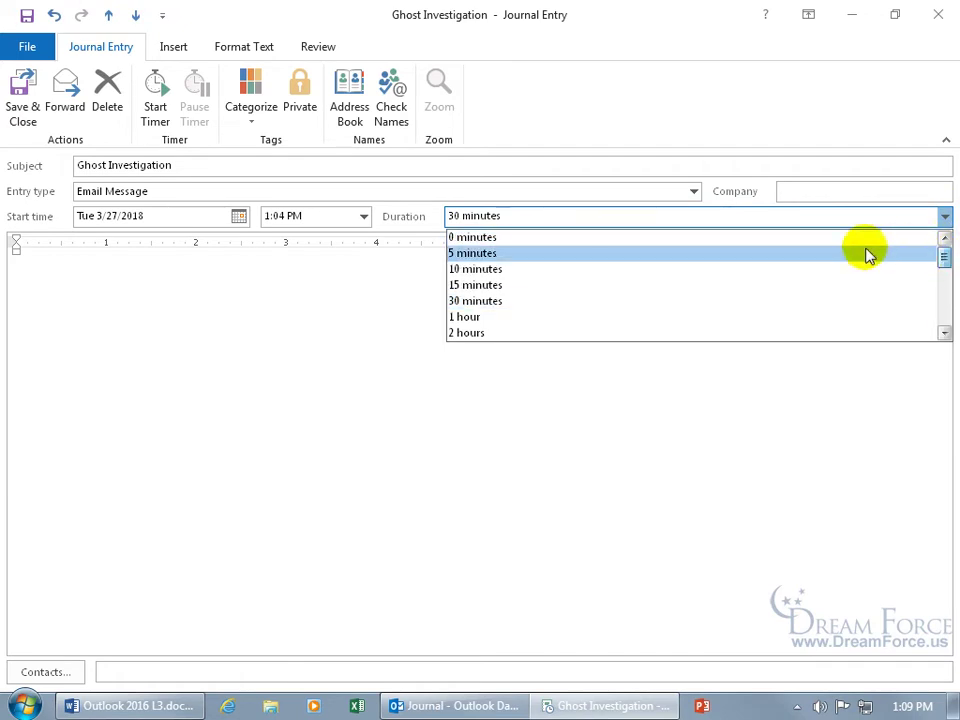
click(806, 238)
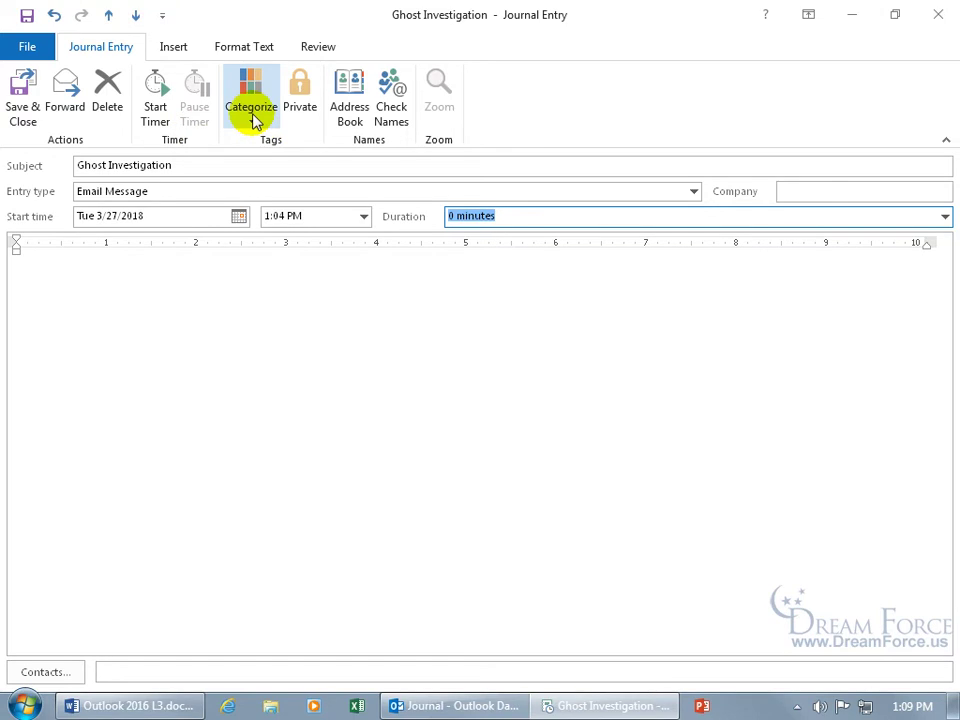
Type a note that the contact emailed about an upcoming ghost investigation with 'nice' ghosts
click(176, 56)
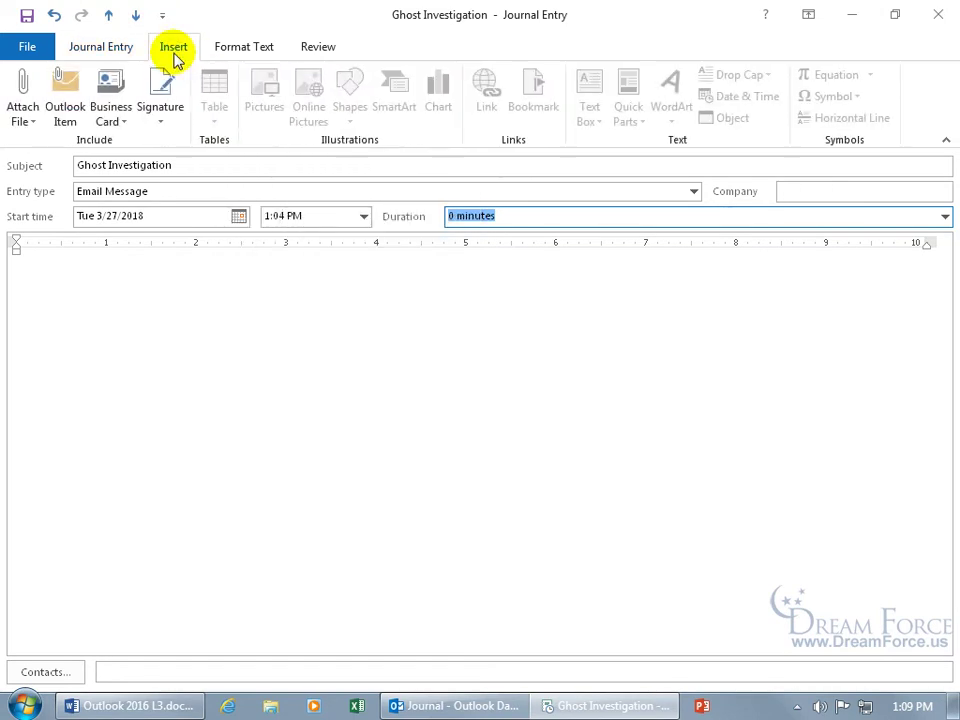
click(130, 264)
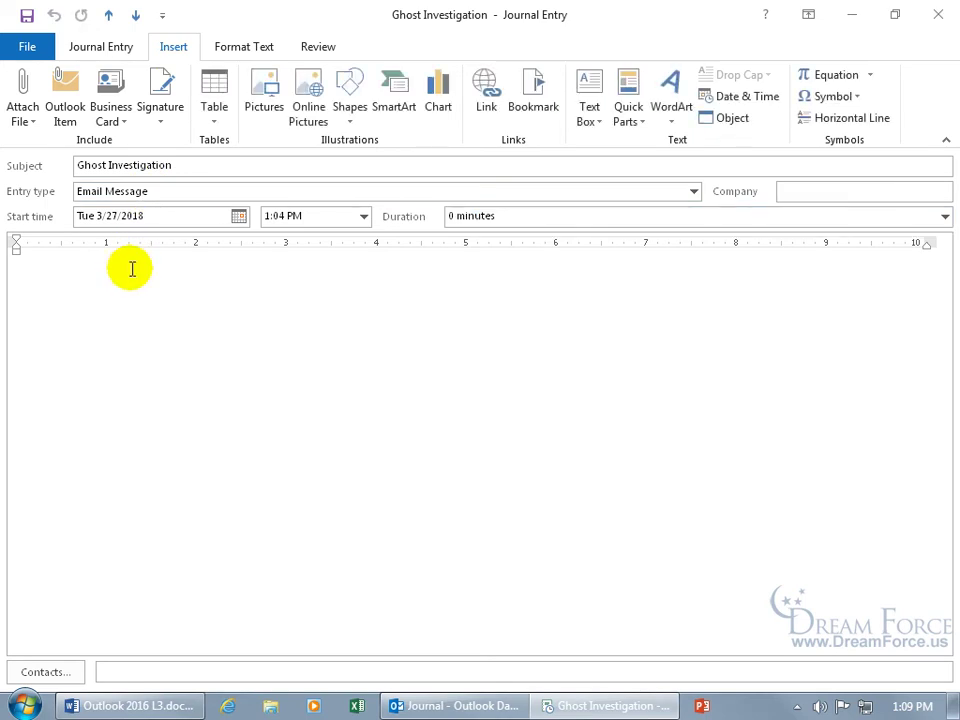
text(Kari emailed about an upcoming ghost investigation with ghost who are actually "nice".)
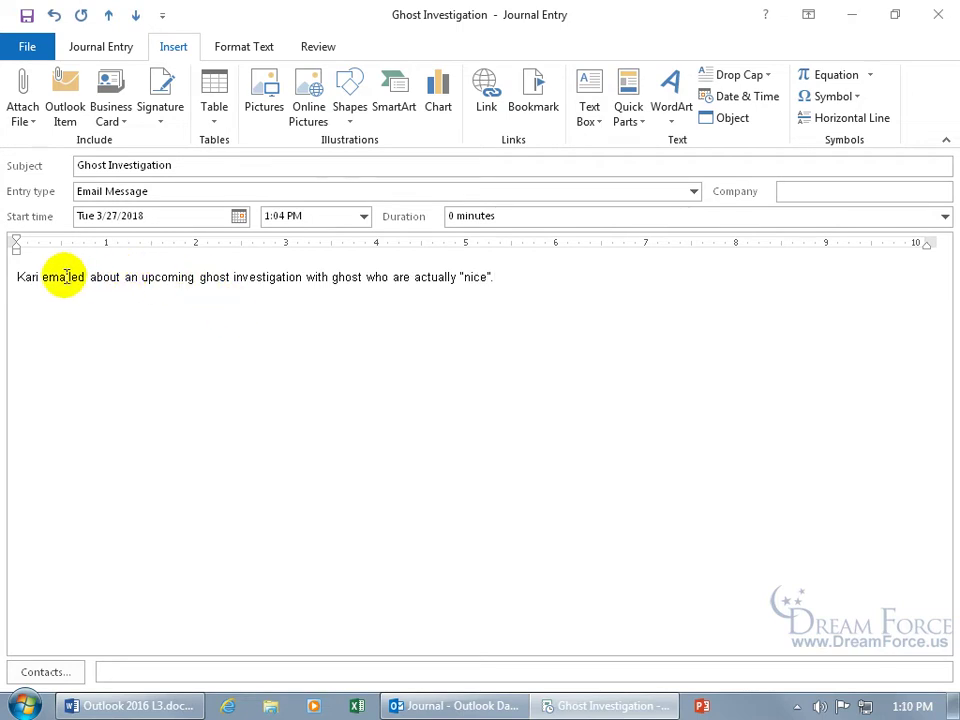
Add a bold 3/27/18 1:10 timestamp at the start of the note
click(17, 277)
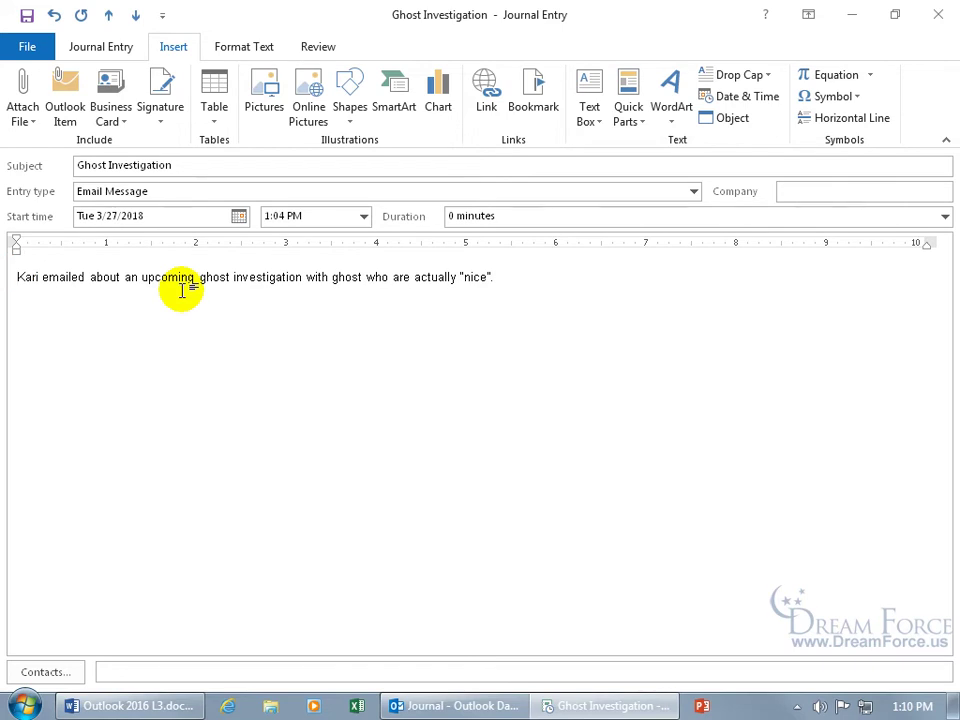
text(3/27/18 1:10--)
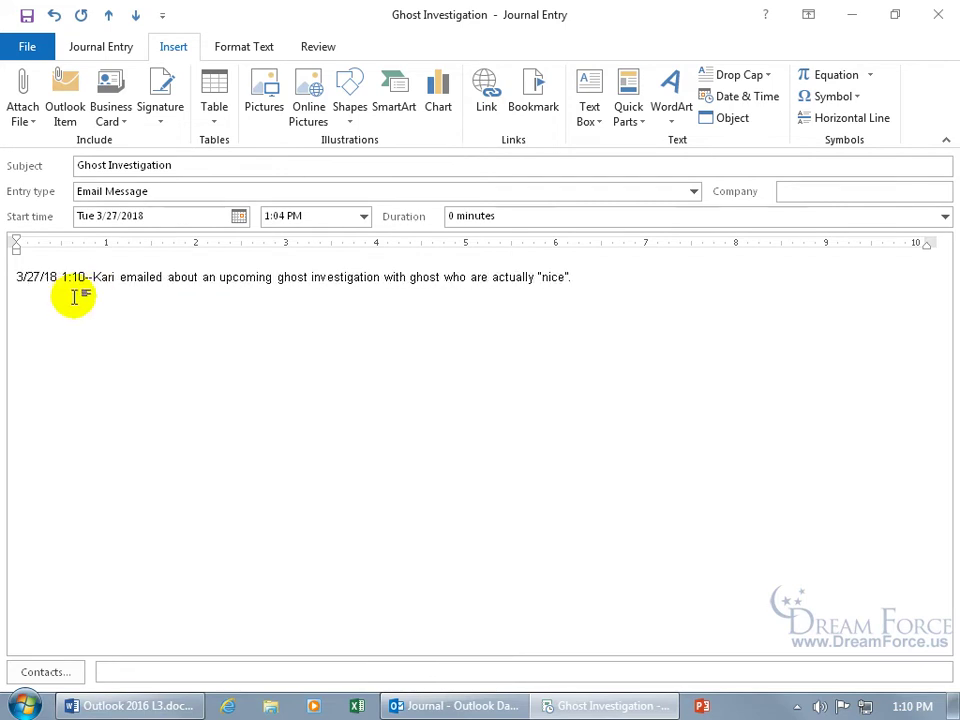
drag(92, 278, 18, 280)
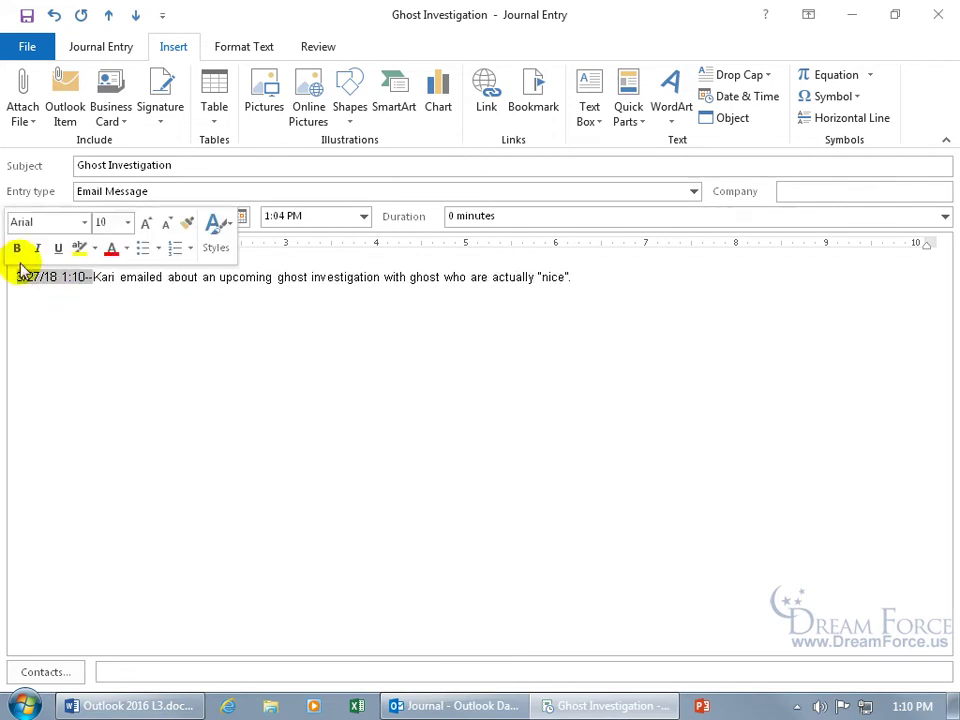
click(17, 246)
click(156, 280)
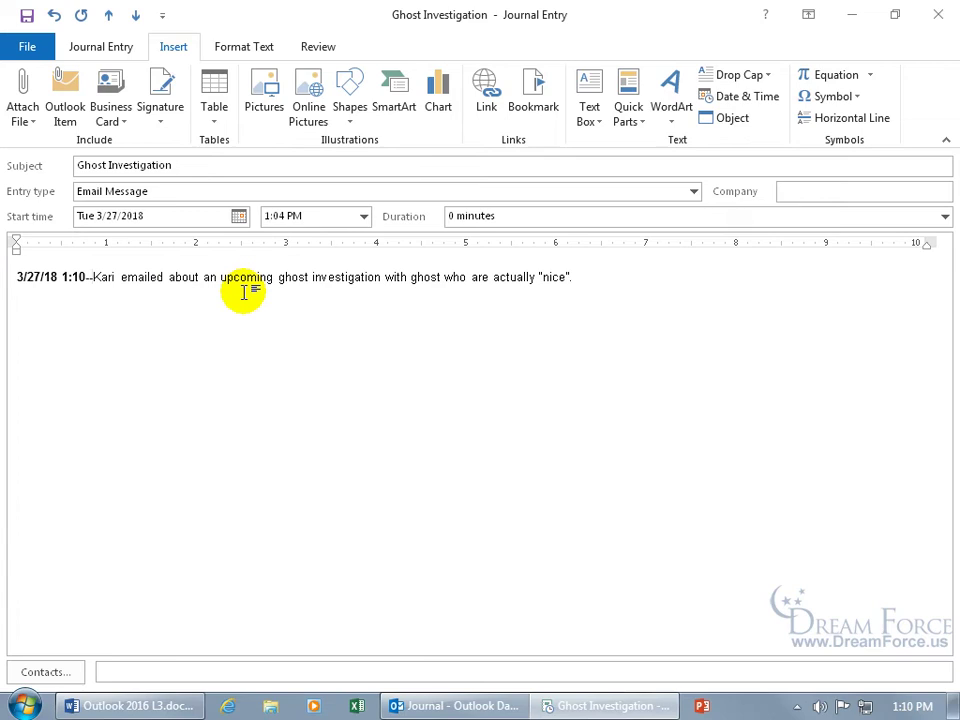
Add a blank line above the note and a new line below it
key(Return)
click(36, 276)
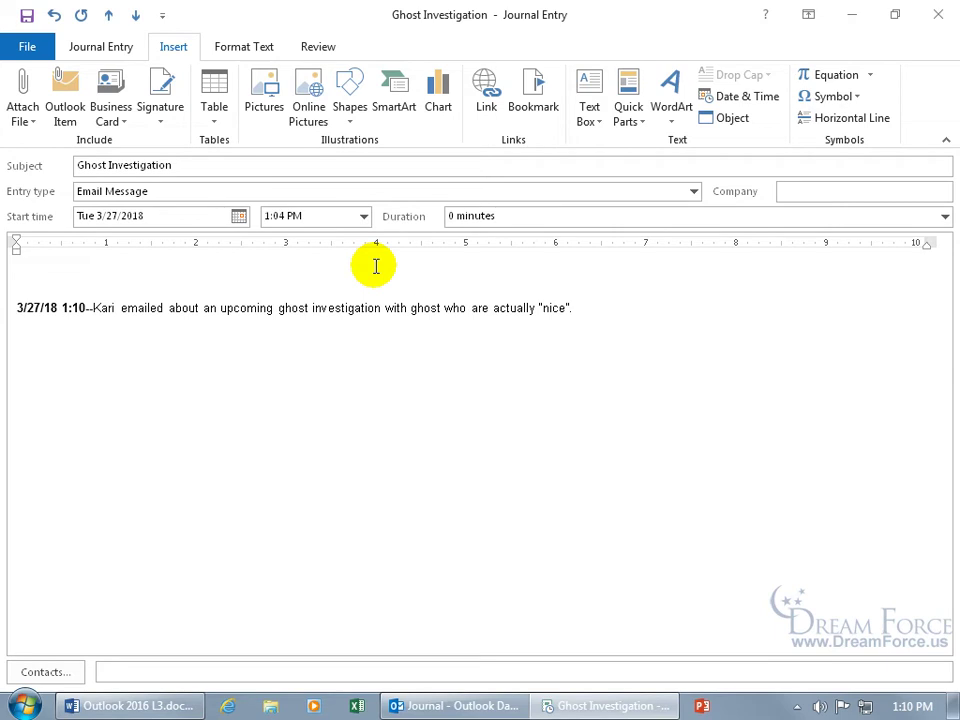
click(583, 312)
key(Return)
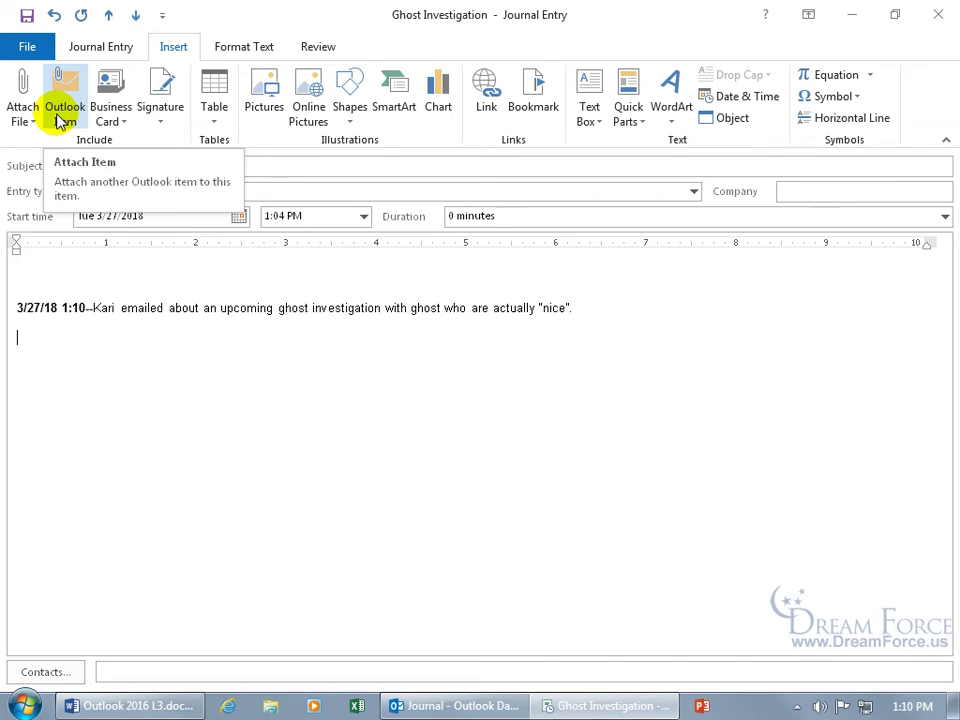
Insert the New Investigation email from the Inbox as an Outlook item, then preview it
click(63, 118)
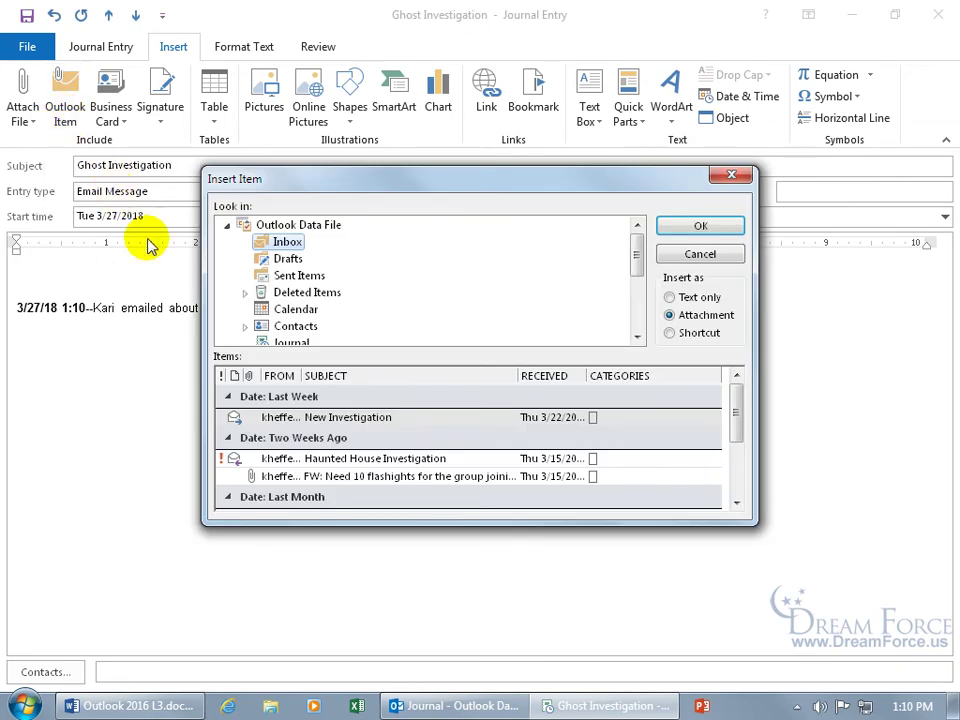
double_click(332, 418)
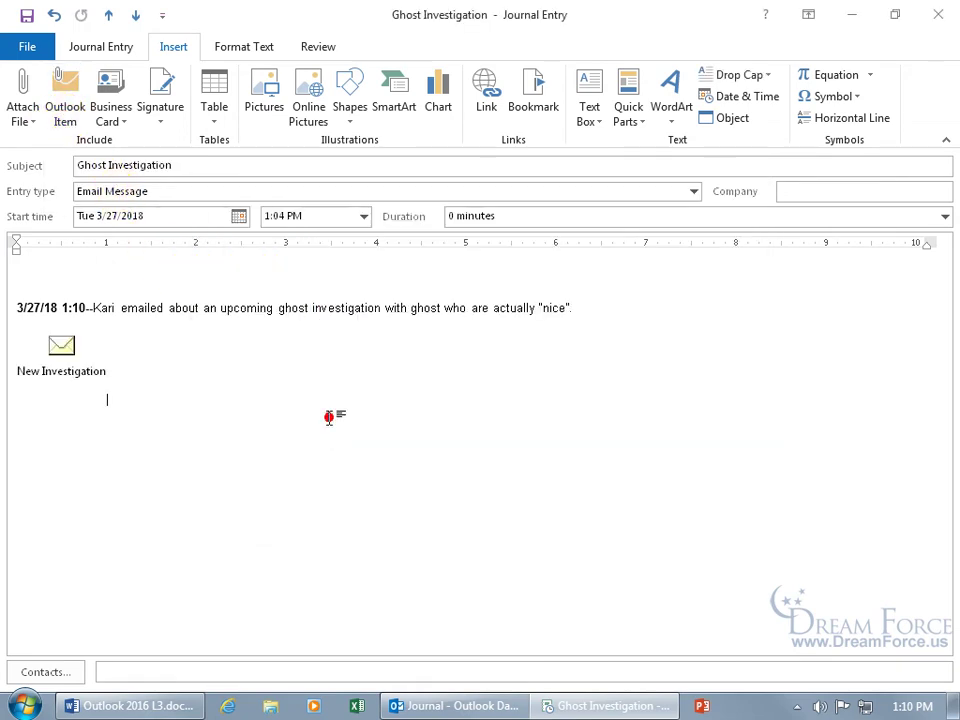
double_click(64, 348)
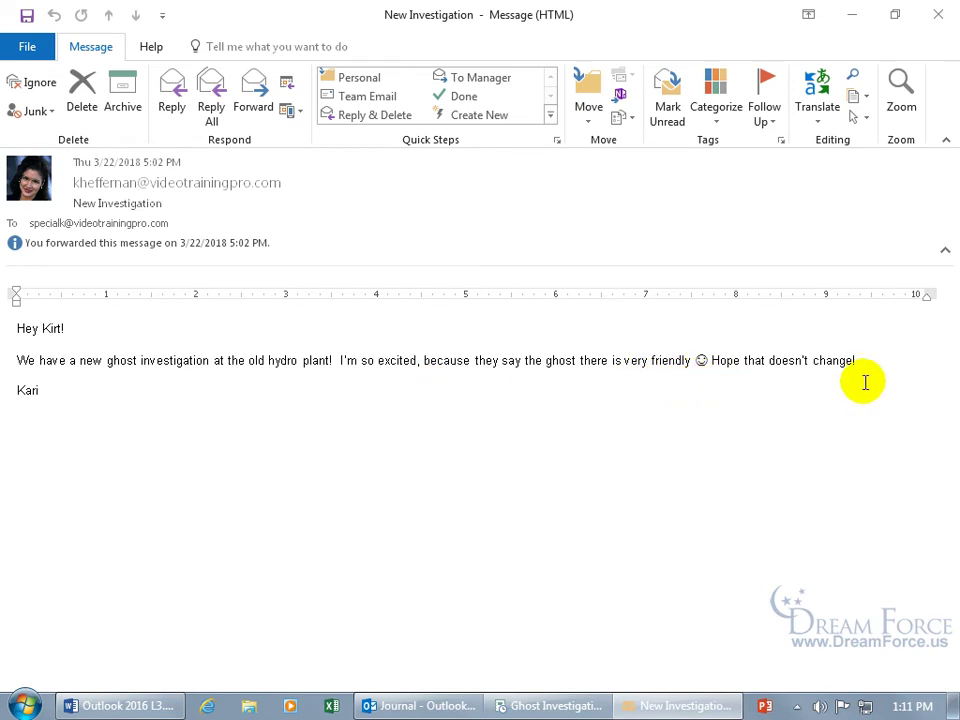
click(938, 17)
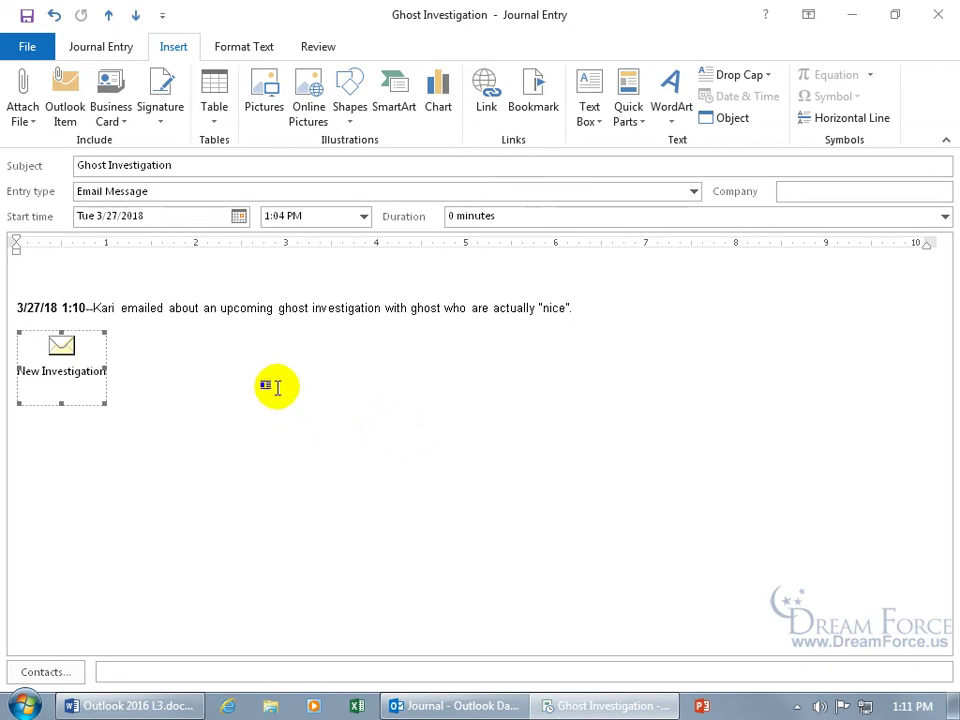
Insert the contact's business card below the New Investigation email
click(26, 116)
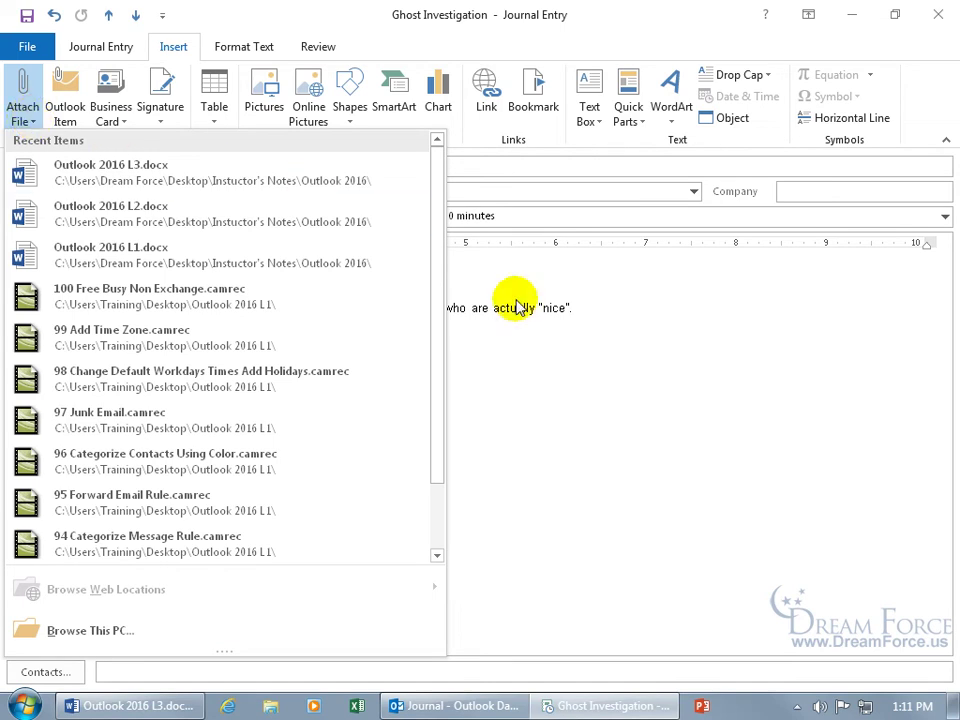
click(553, 366)
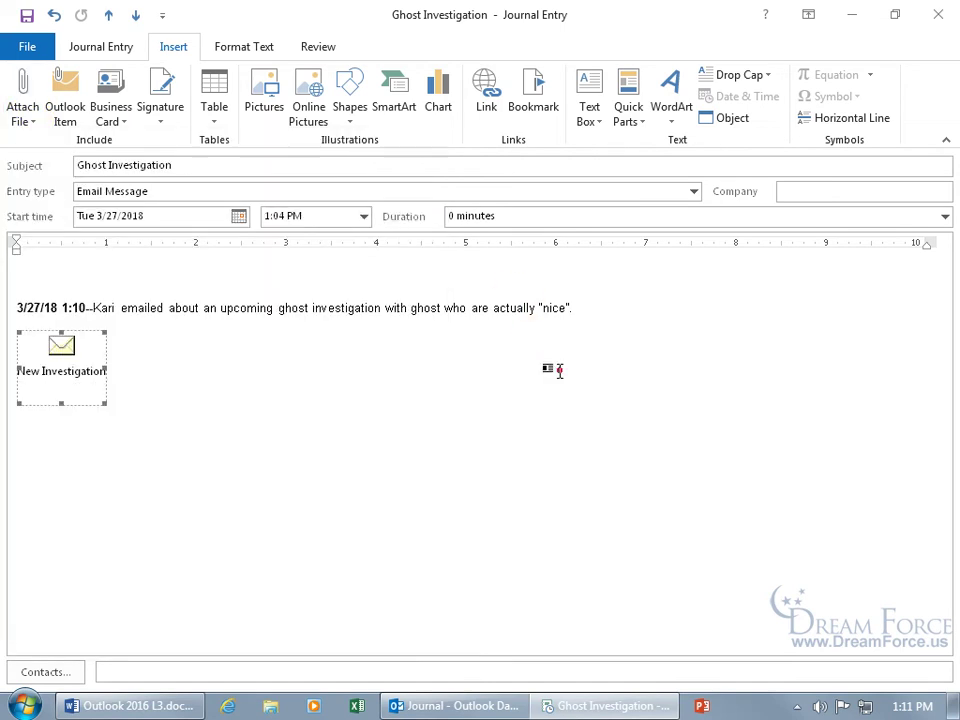
click(118, 121)
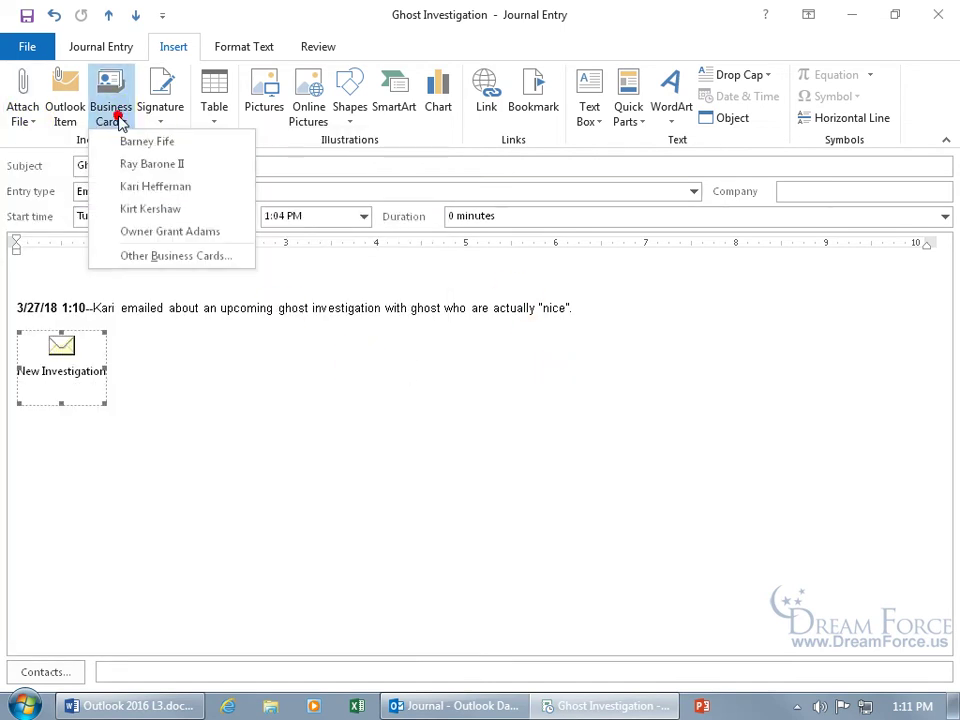
click(124, 186)
click(134, 378)
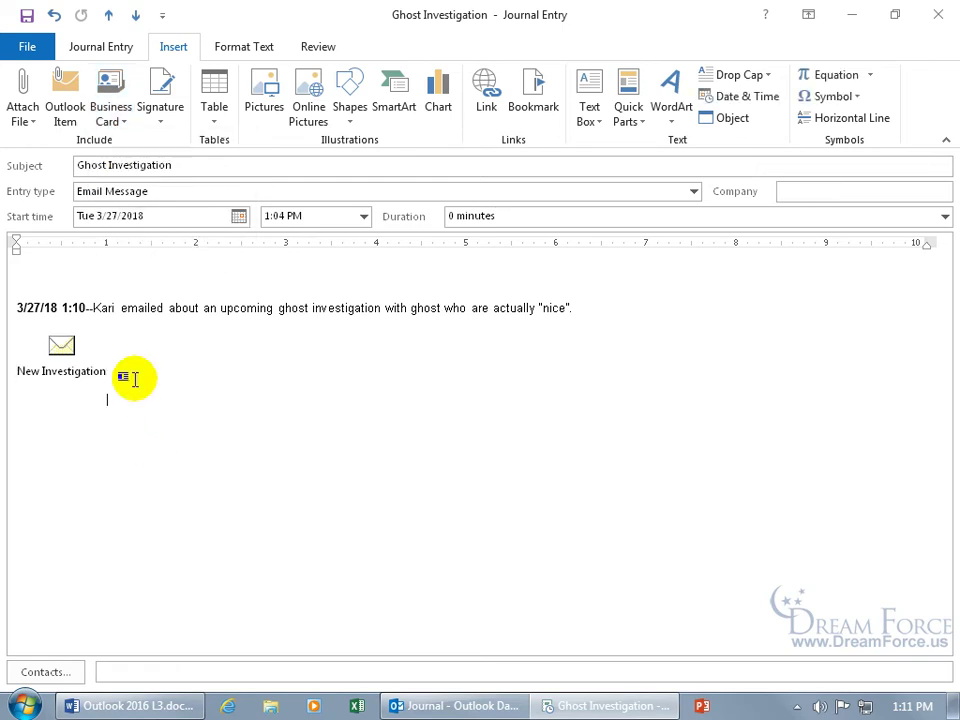
click(118, 121)
click(142, 187)
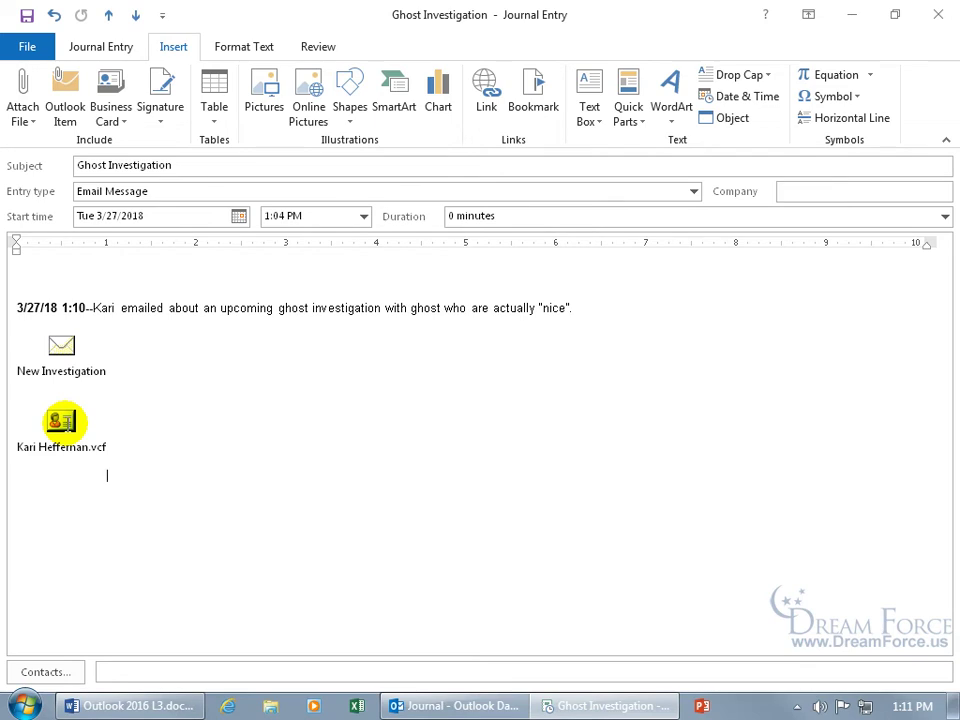
Check the business card, close it without saving, and add a new line below it
double_click(61, 420)
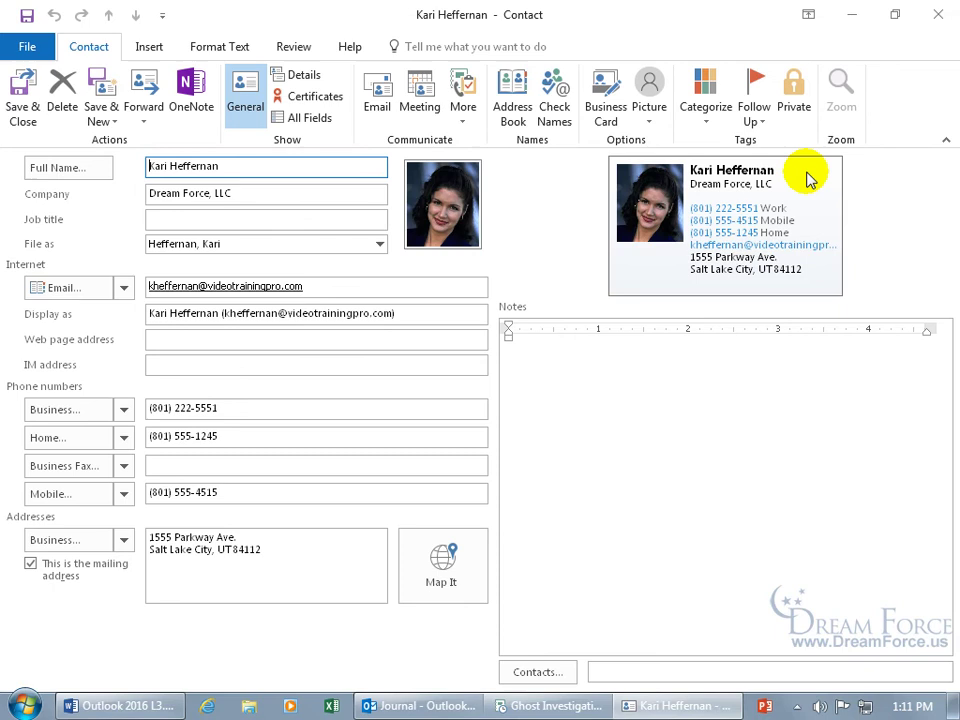
click(938, 14)
click(483, 409)
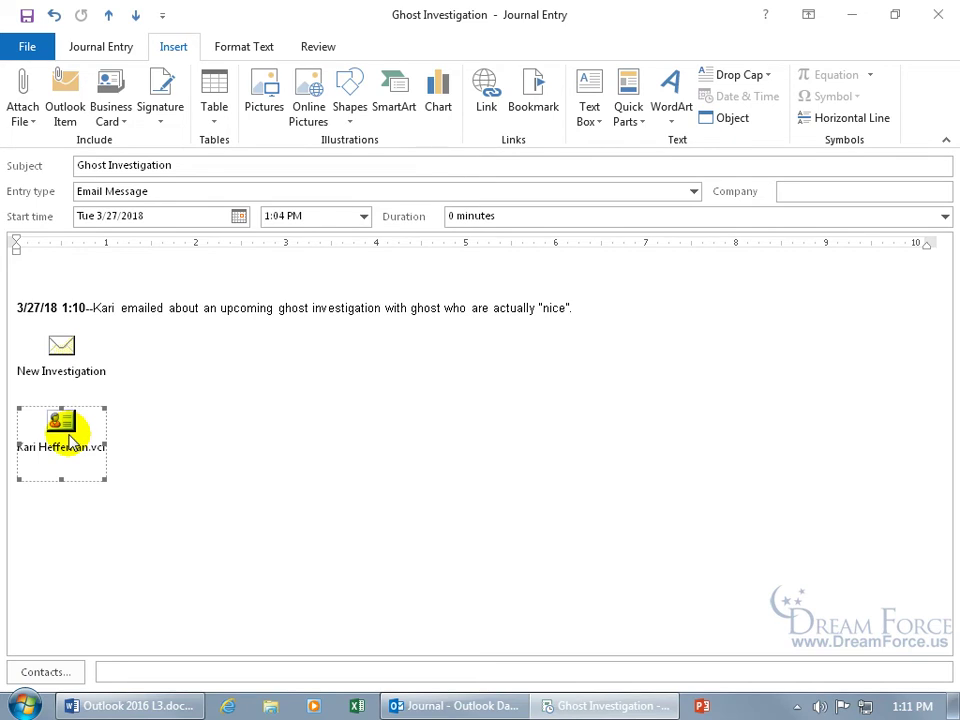
drag(70, 440, 331, 484)
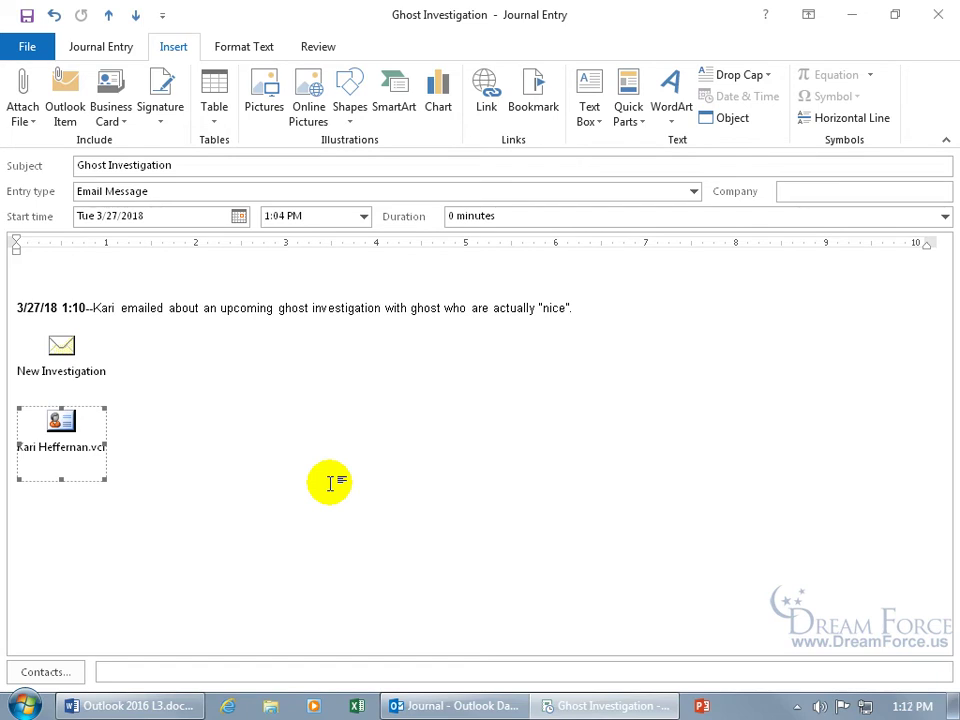
drag(331, 484, 152, 440)
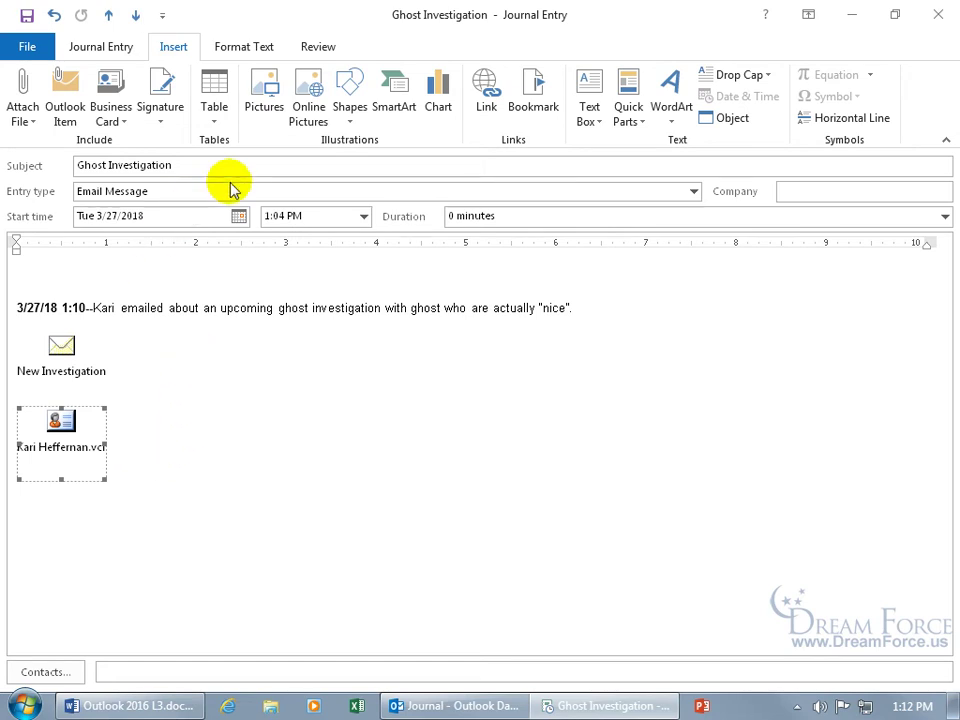
click(156, 469)
key(Return)
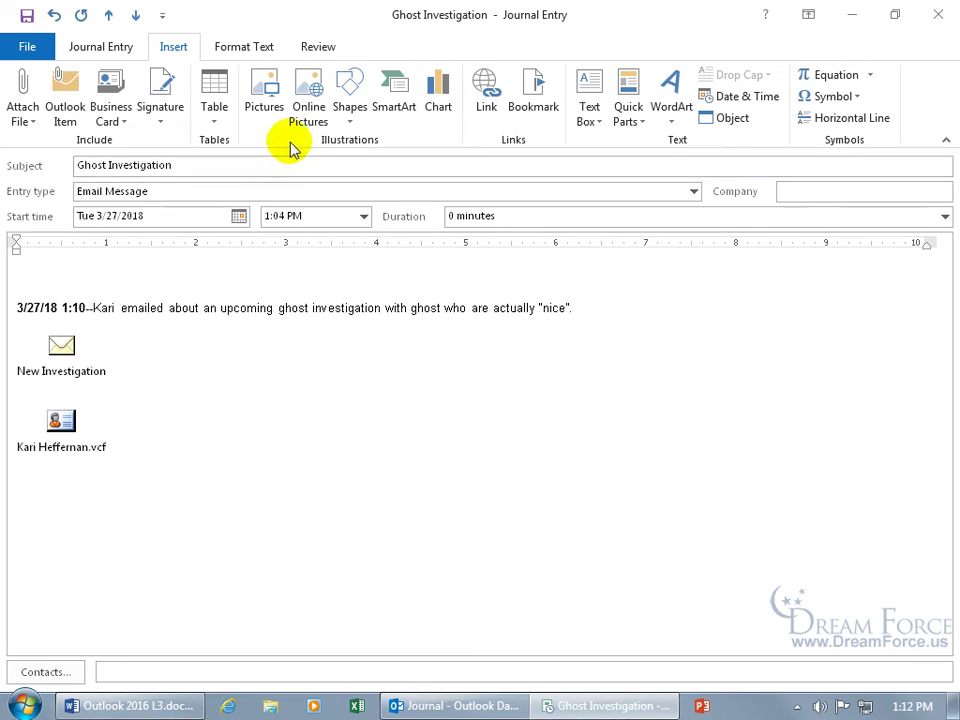
Search Bing images for 'happy ghost' and insert the smiling ghost picture
click(303, 106)
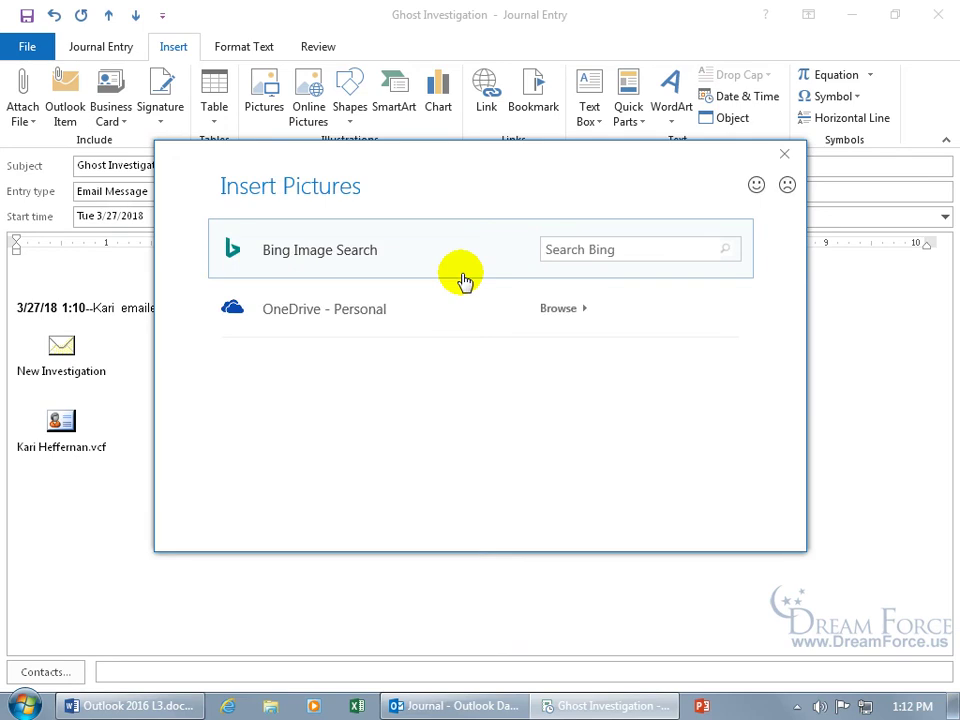
click(564, 249)
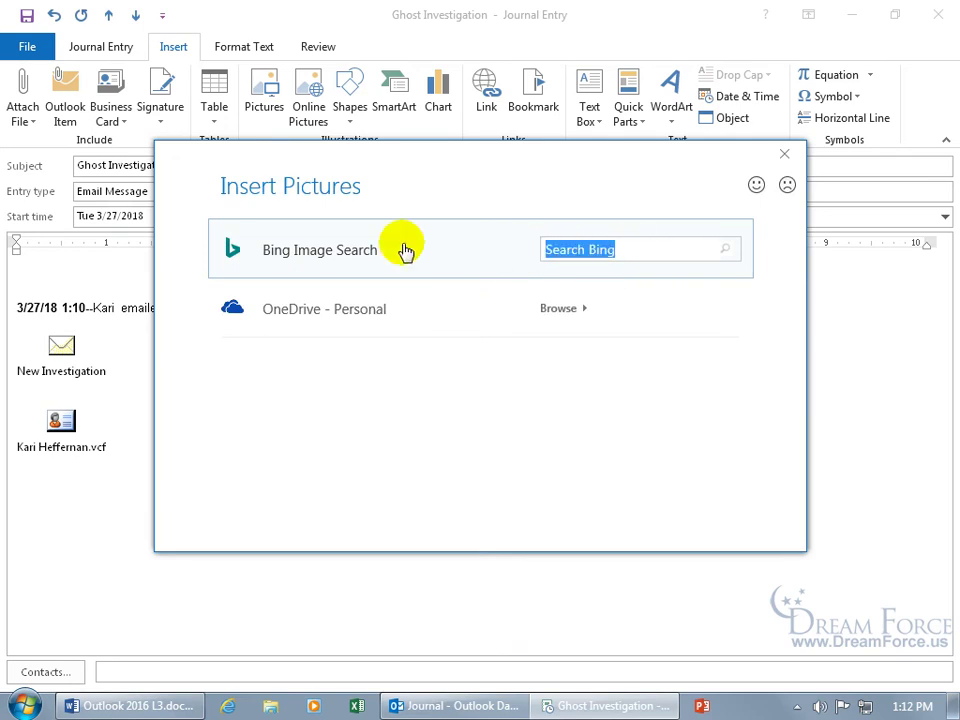
key(BackSpace)
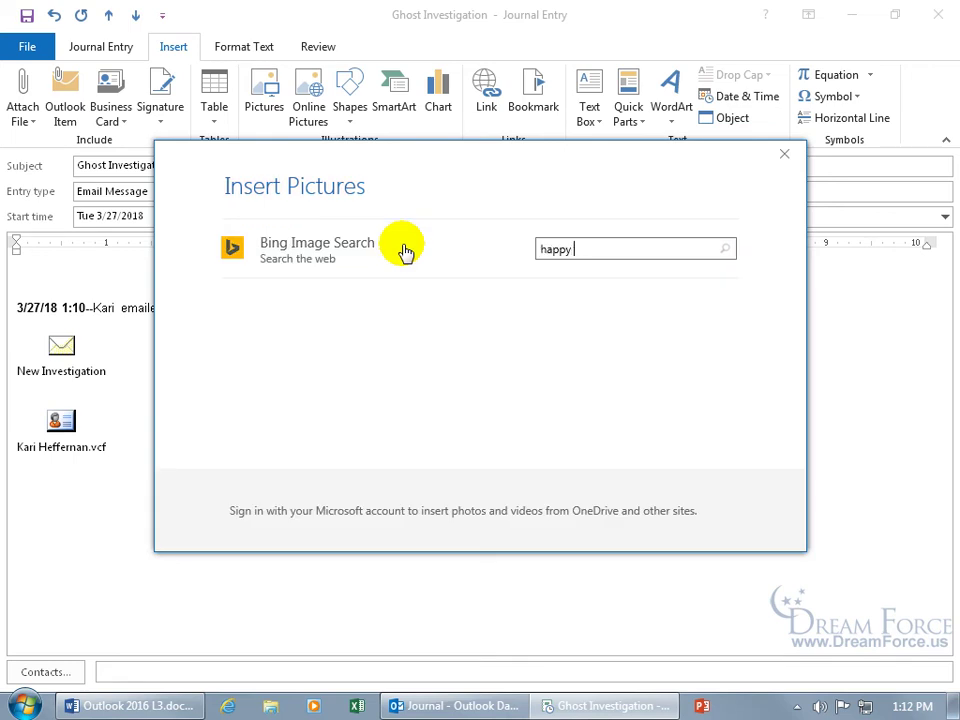
key(Return)
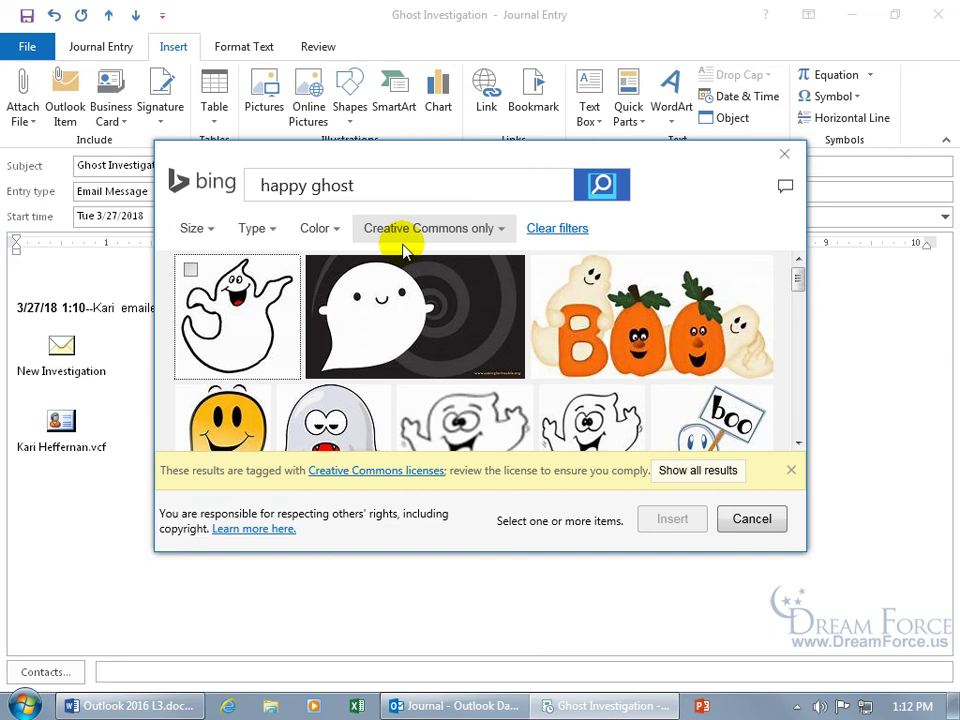
click(190, 403)
click(662, 520)
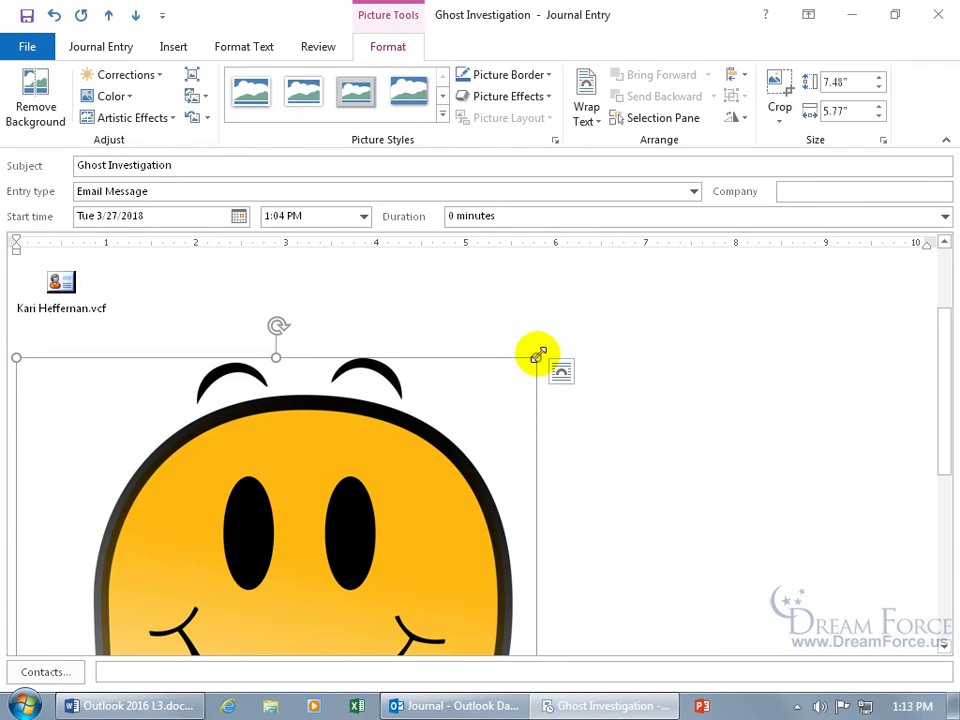
Shrink the ghost picture to about 1.45 by 1.12 inches
drag(537, 357, 11, 583)
scroll(268, 467, down, 2)
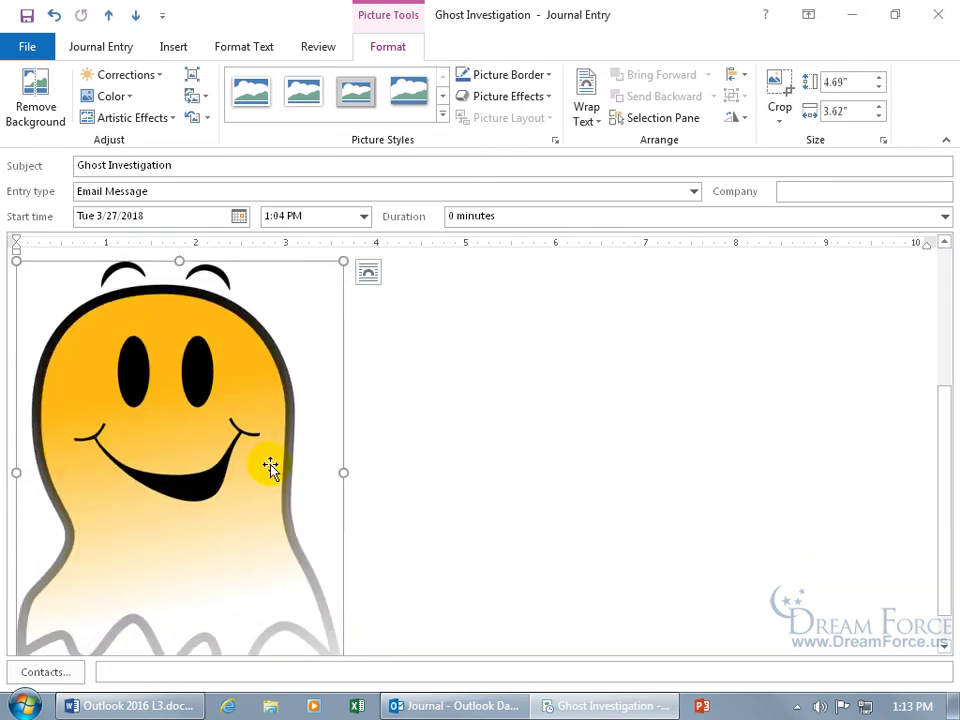
scroll(360, 521, up, 3)
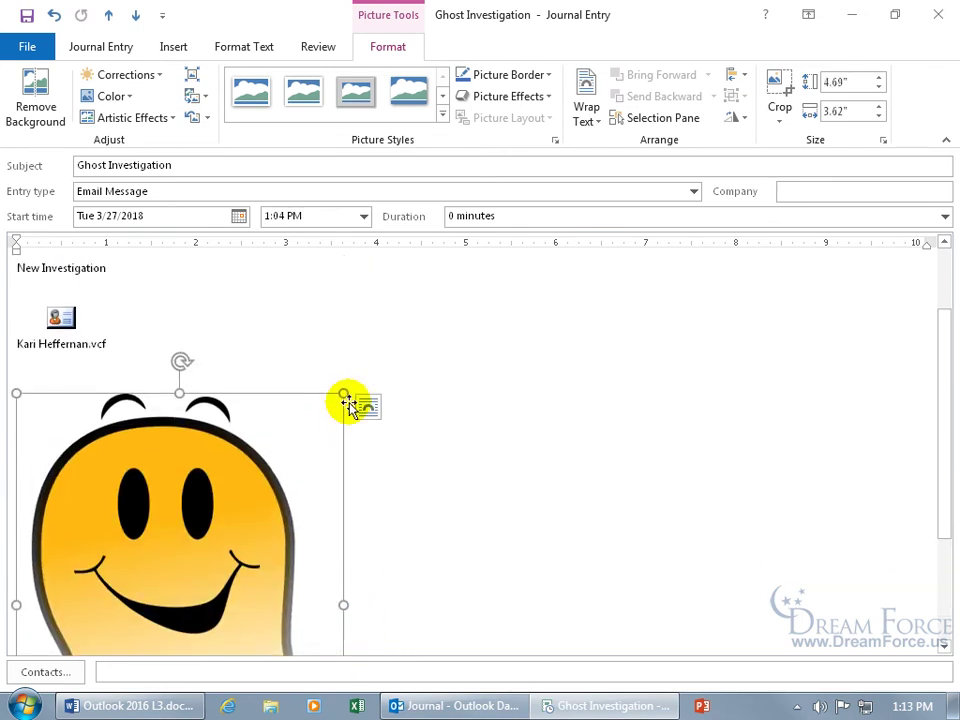
drag(343, 394, 6, 510)
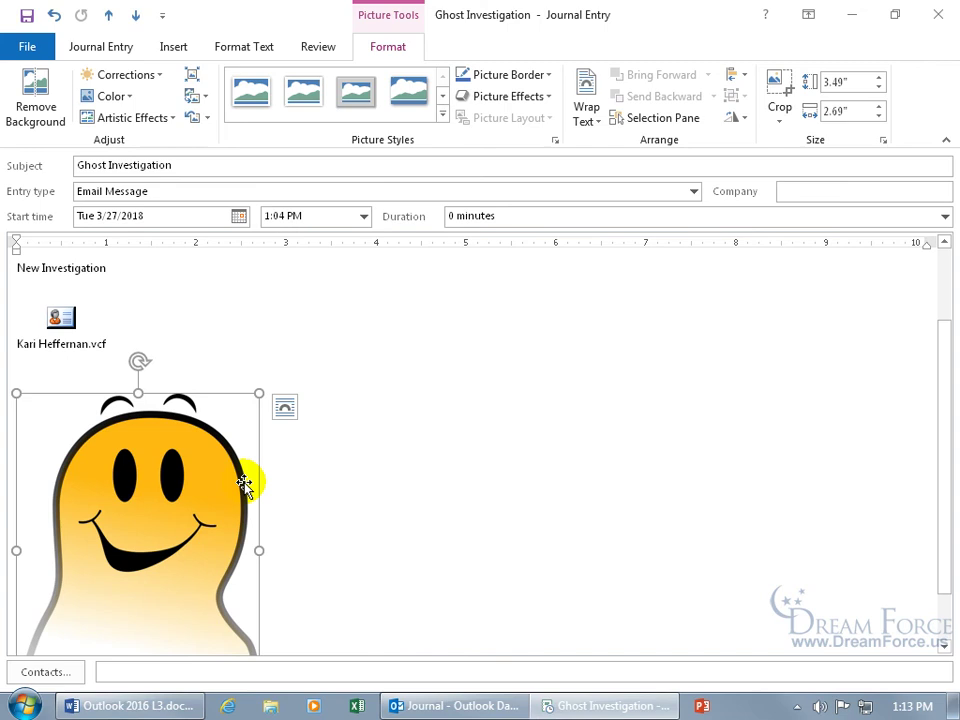
scroll(290, 510, down, 2)
drag(259, 646, 110, 459)
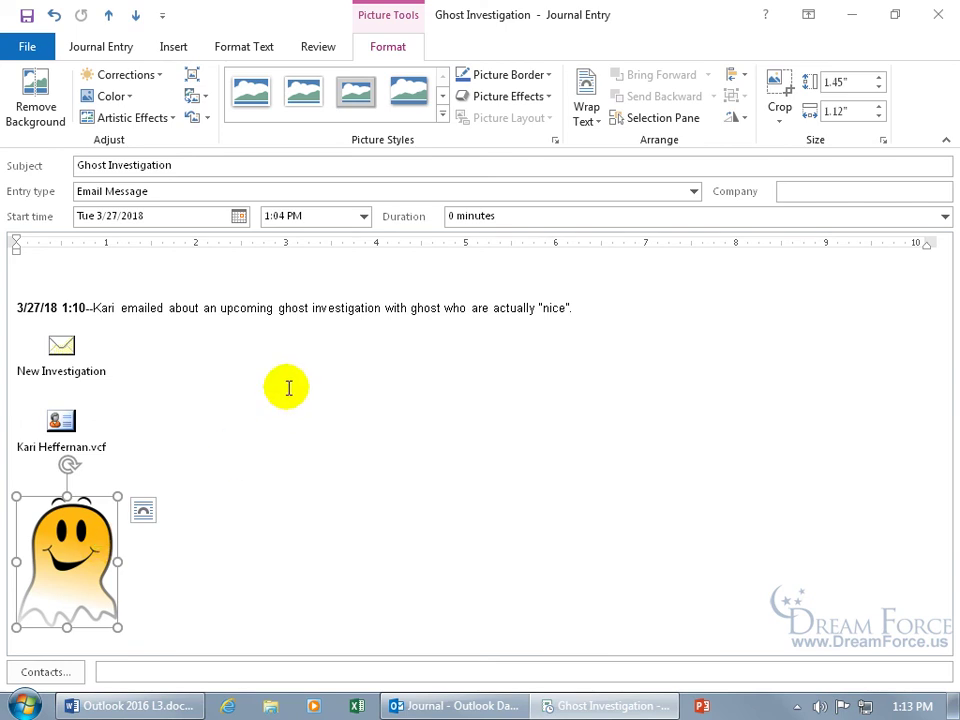
click(212, 272)
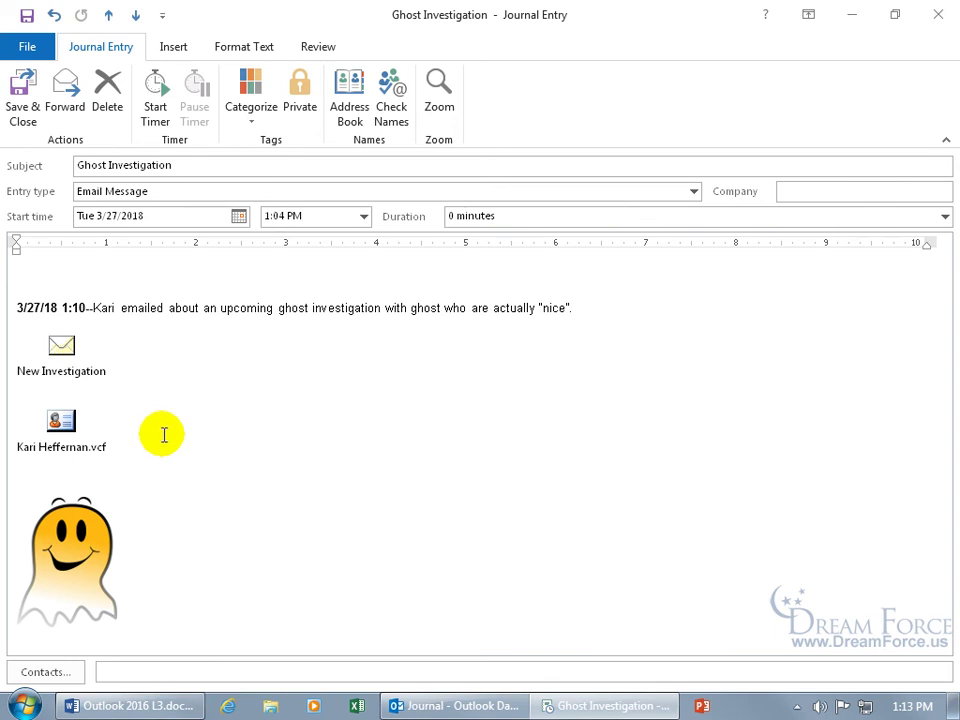
Save and close the entry, then scroll the timeline to find Ghost Investigation near Tue 27
click(18, 95)
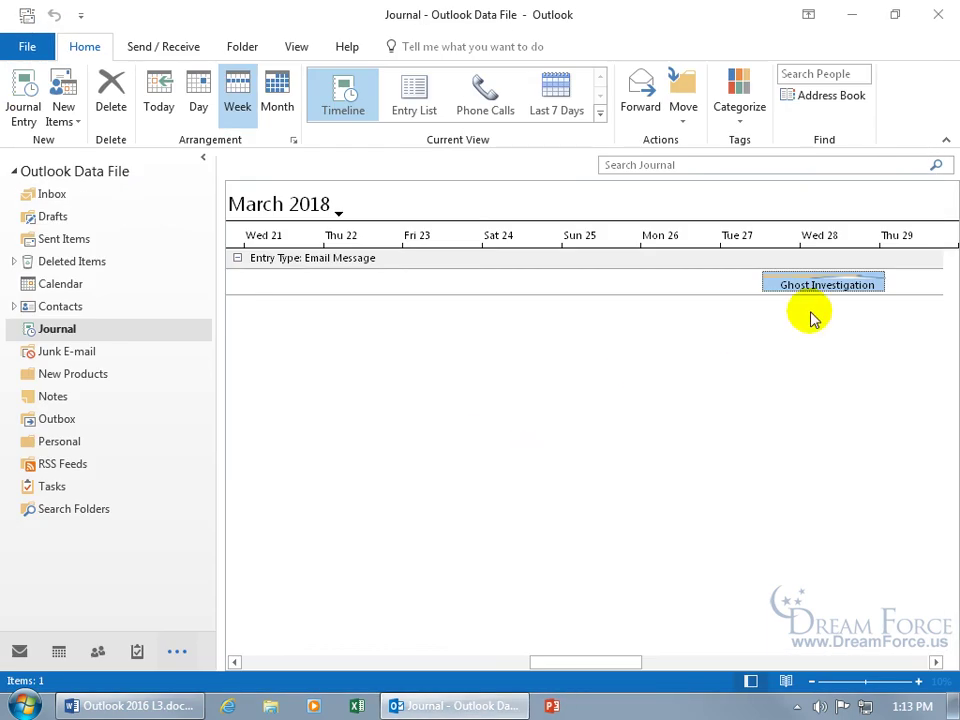
drag(583, 664, 522, 671)
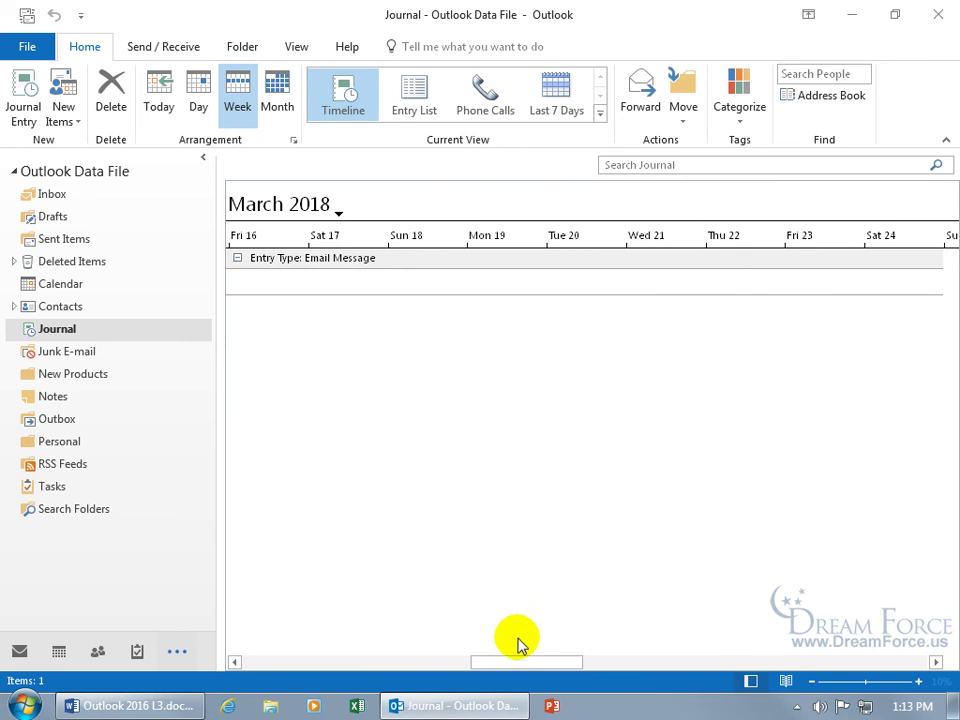
drag(519, 669, 573, 670)
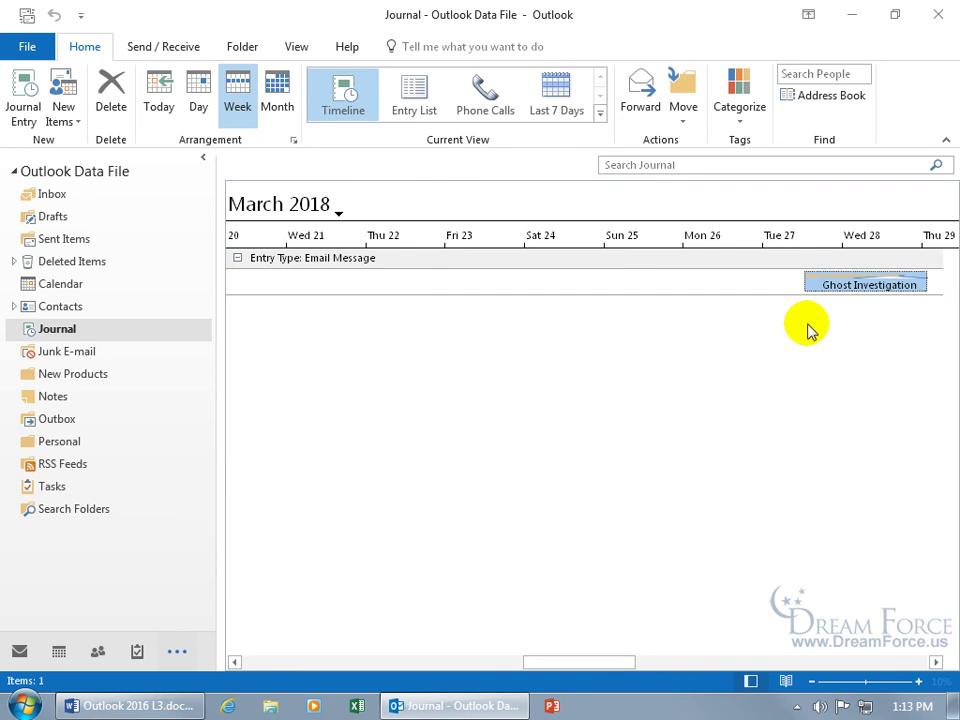
click(692, 163)
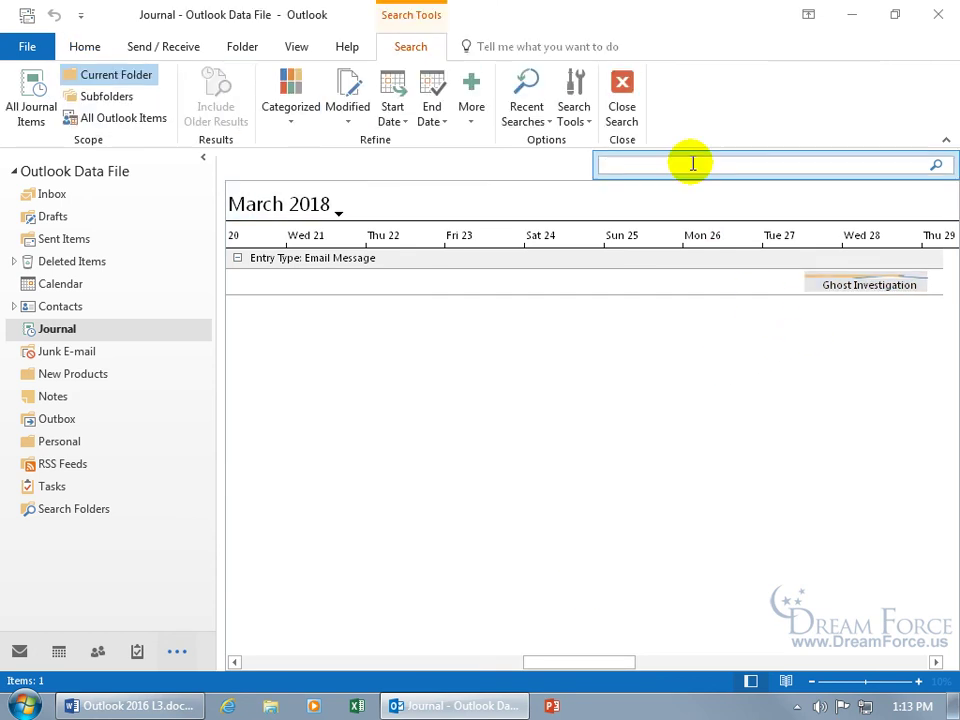
text(ghost)
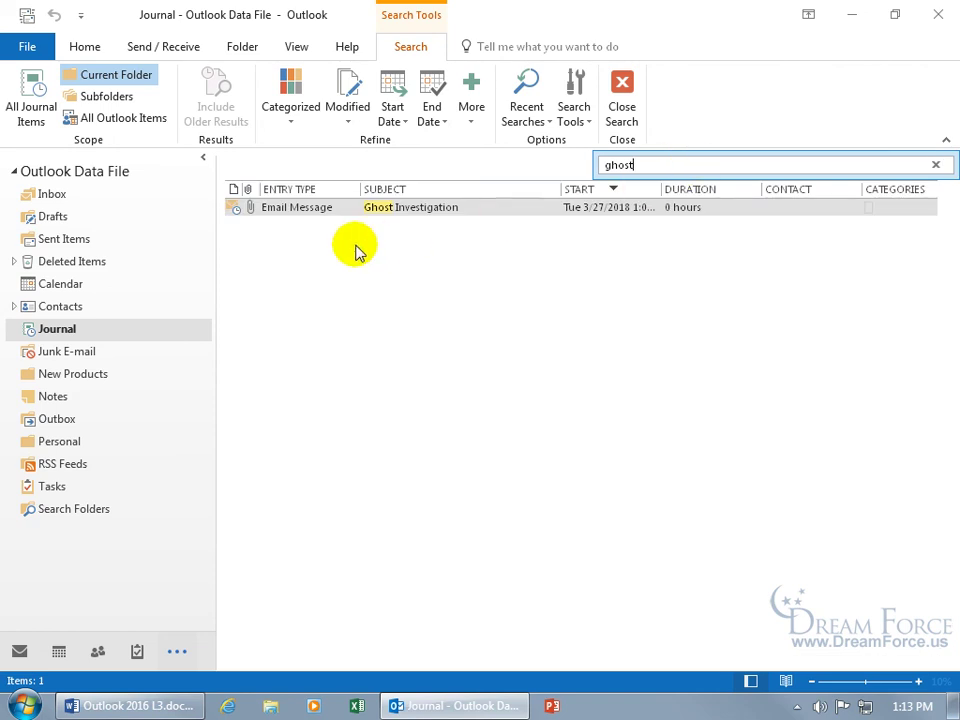
click(296, 50)
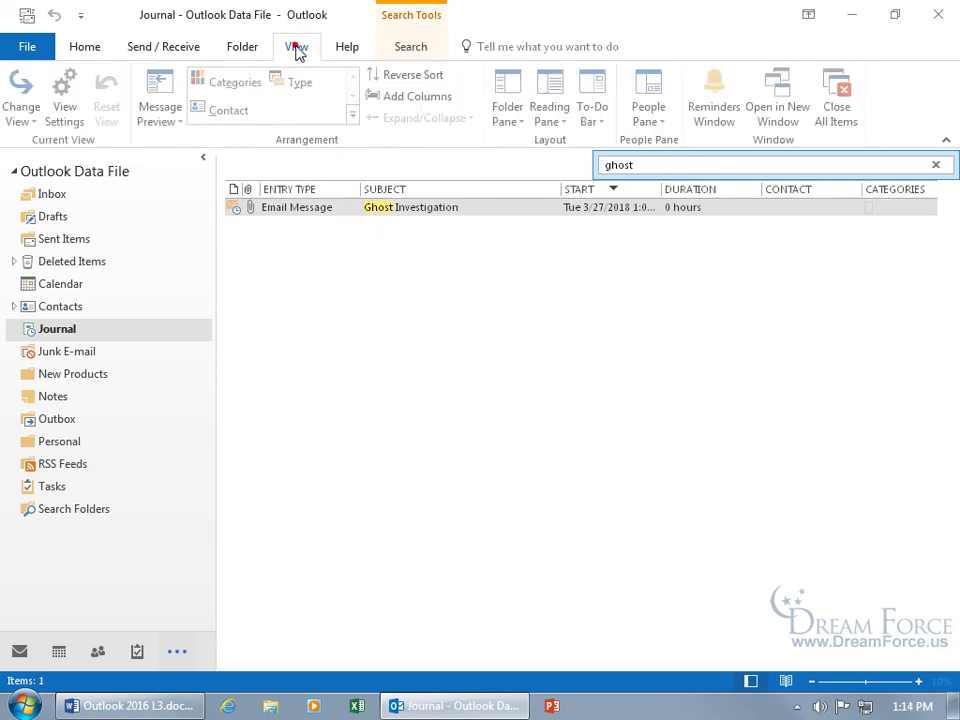
click(937, 165)
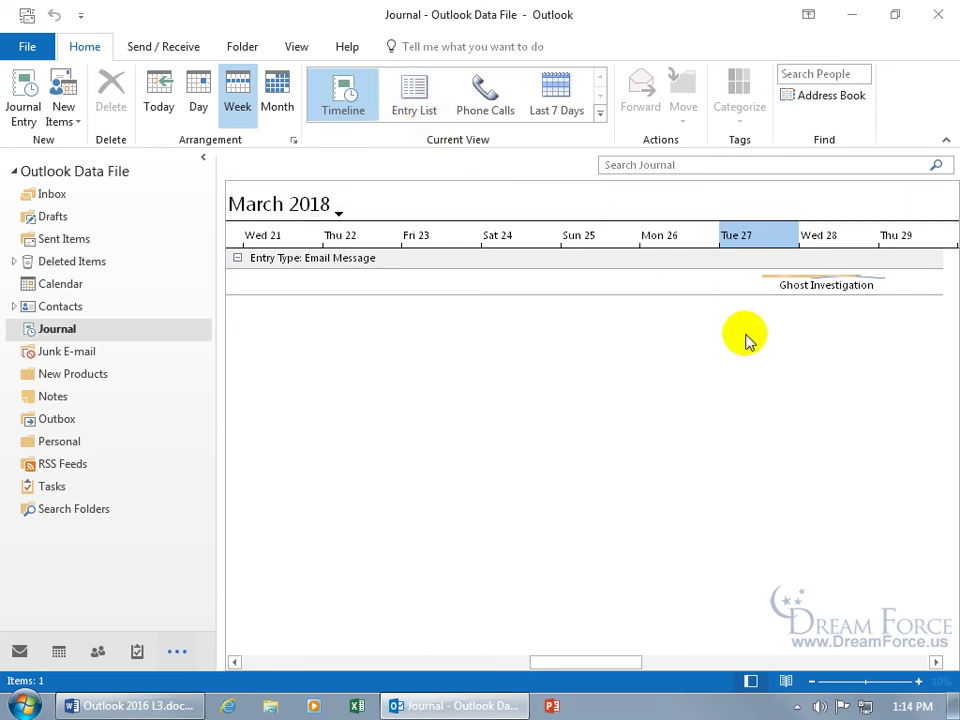
click(412, 92)
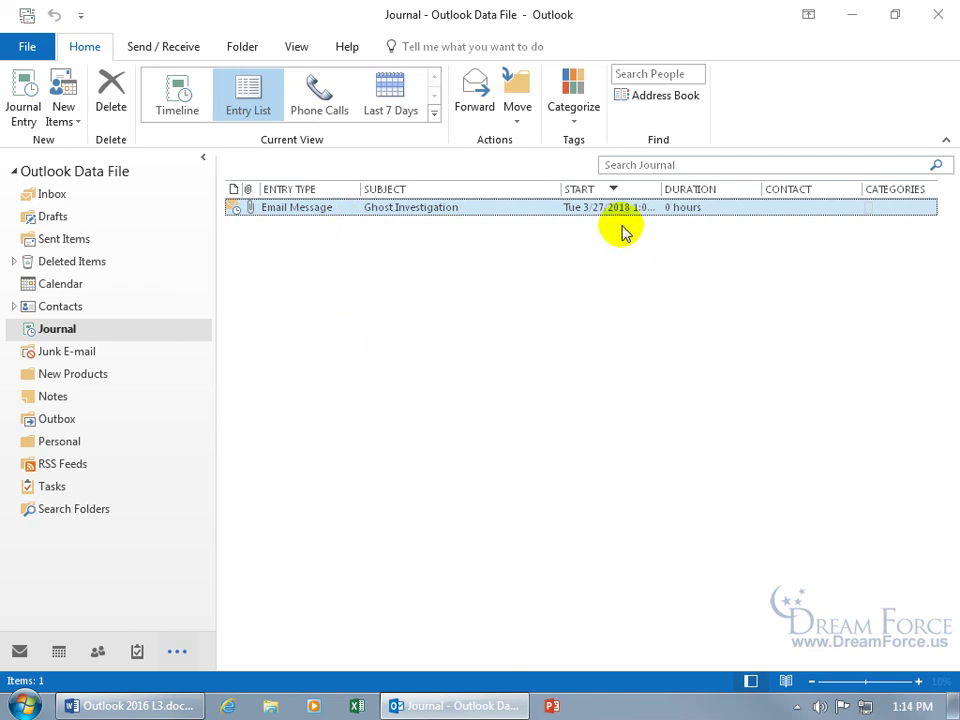
click(320, 110)
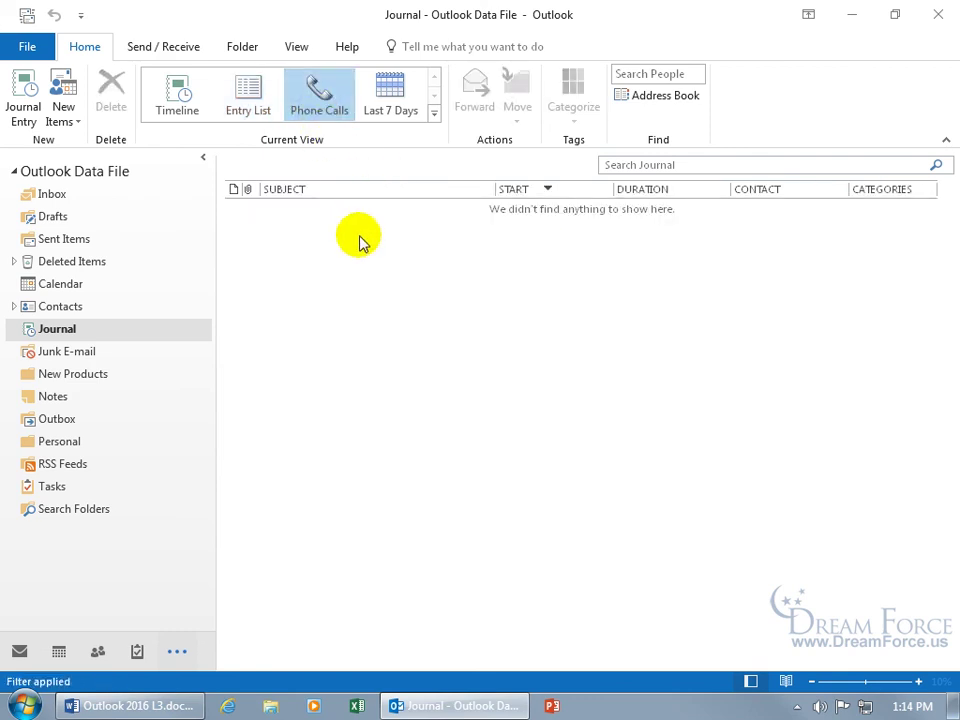
click(434, 113)
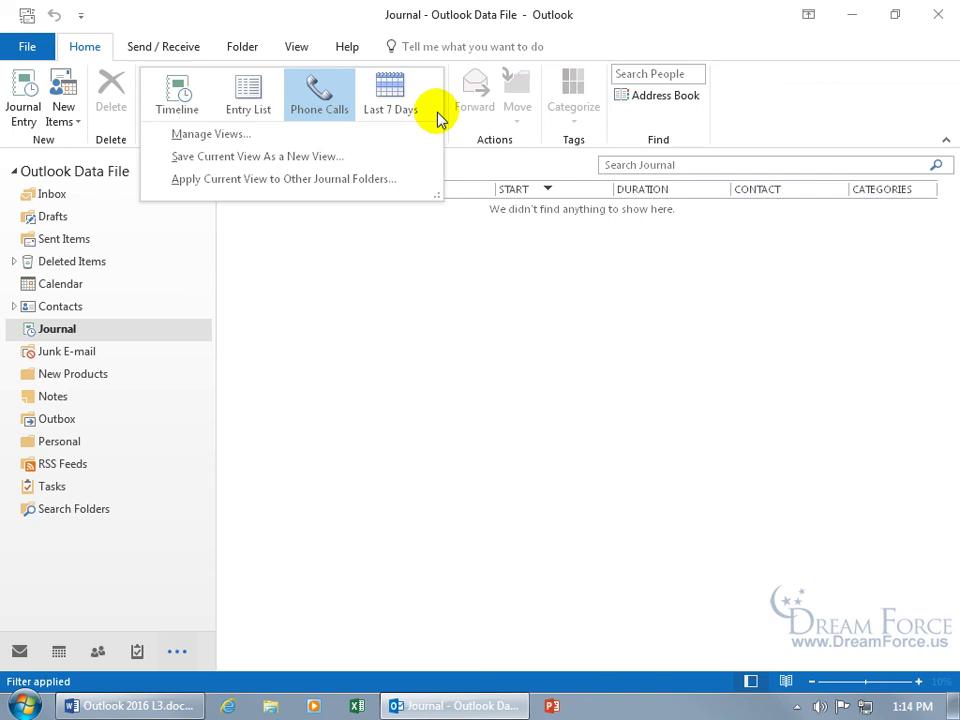
click(172, 95)
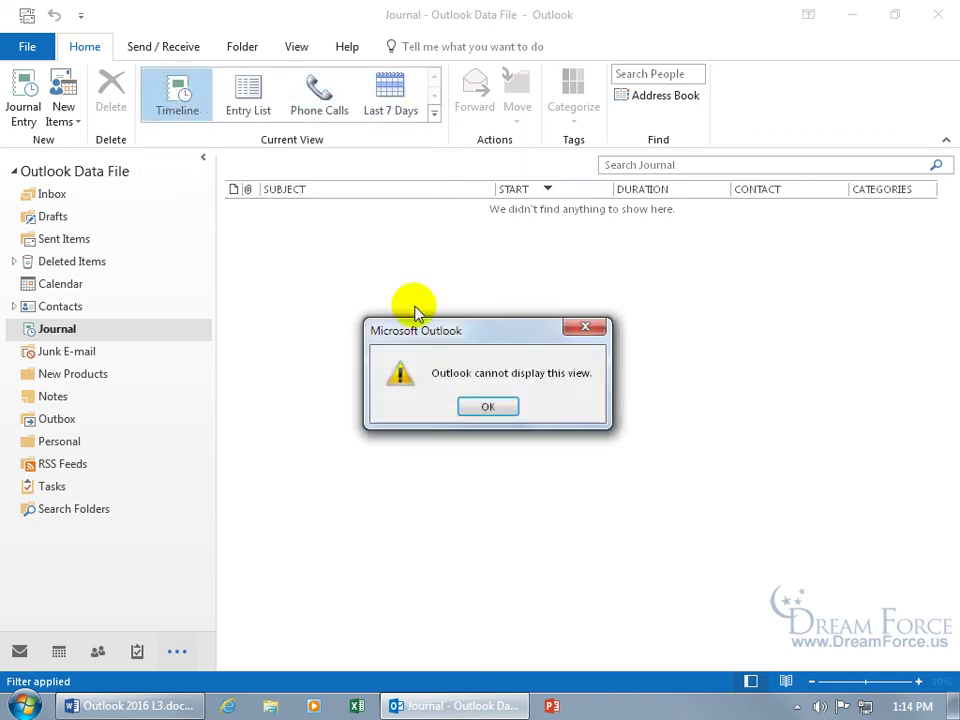
click(486, 408)
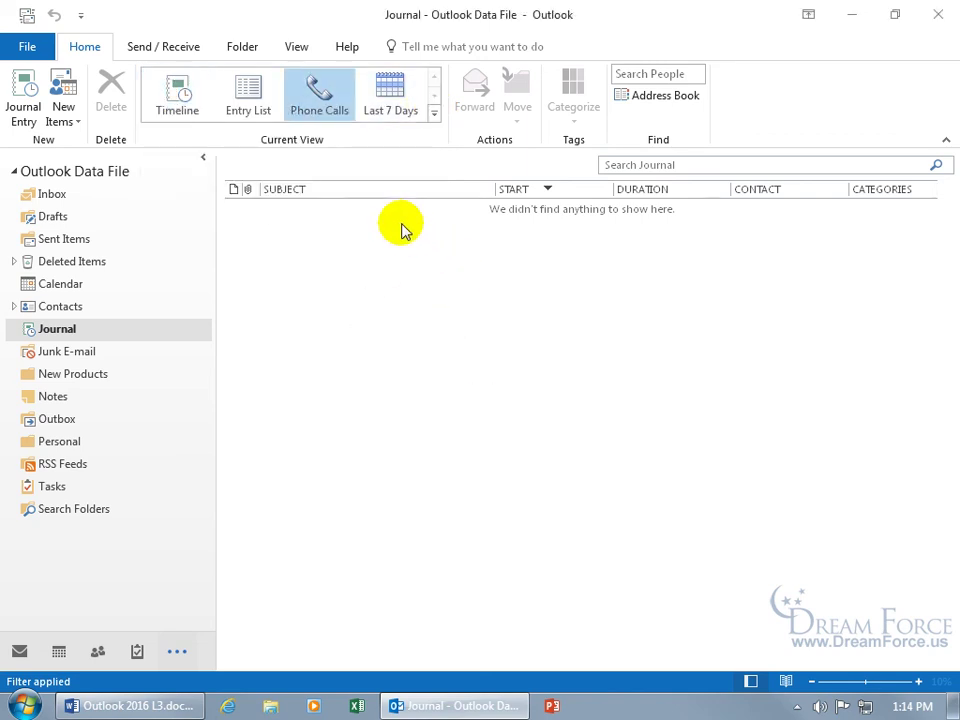
click(189, 97)
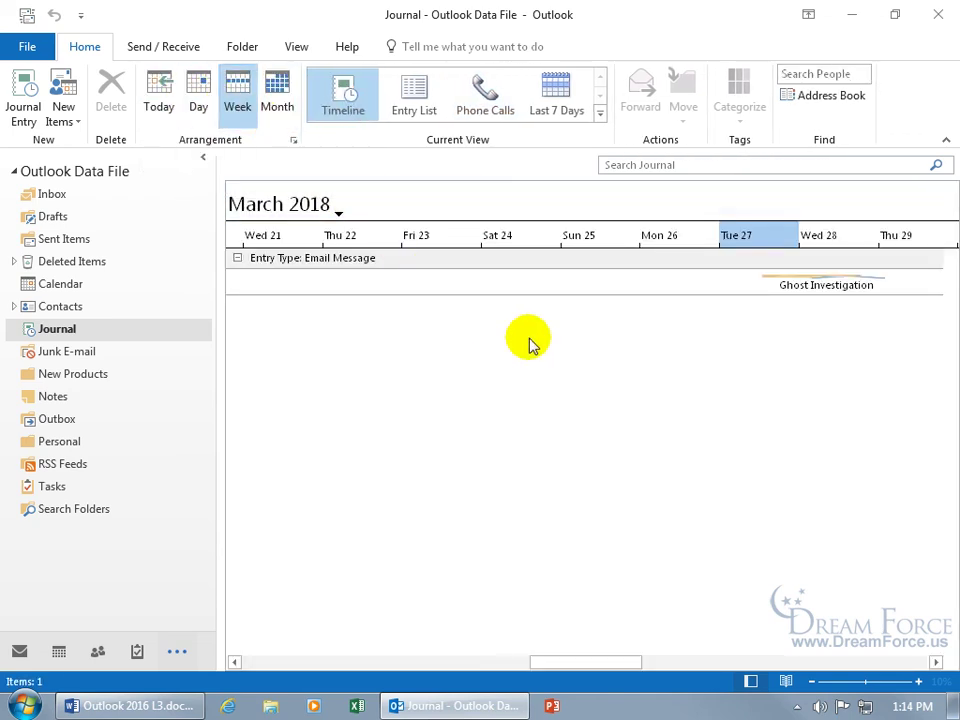
Open the Ghost Investigation entry from the journal timeline via its right-click menu
right_click(813, 285)
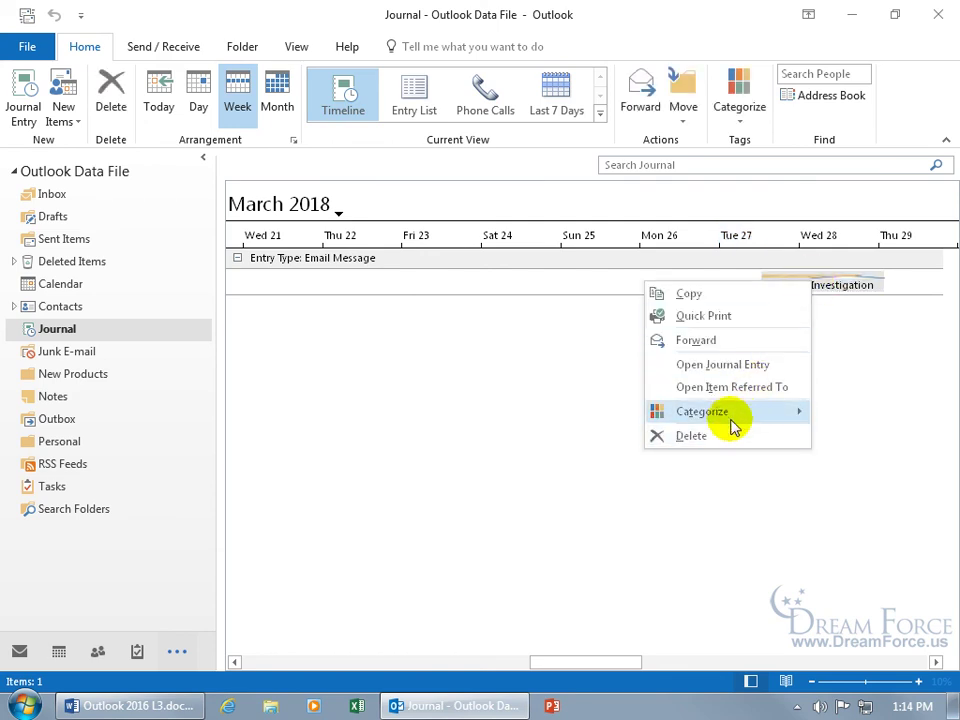
mouse_move(732, 420)
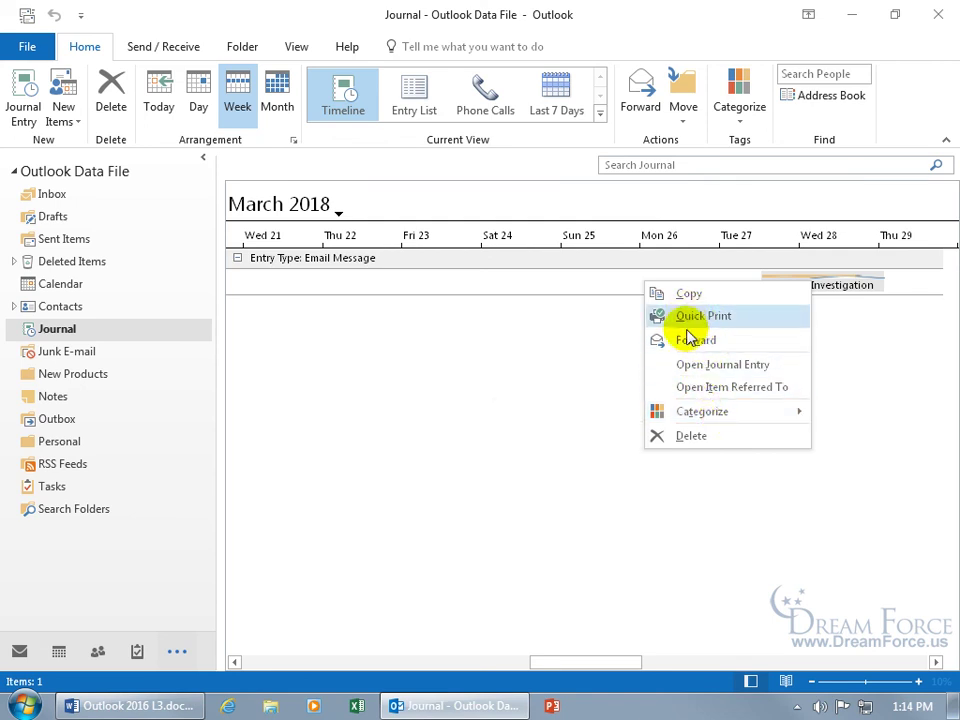
click(729, 369)
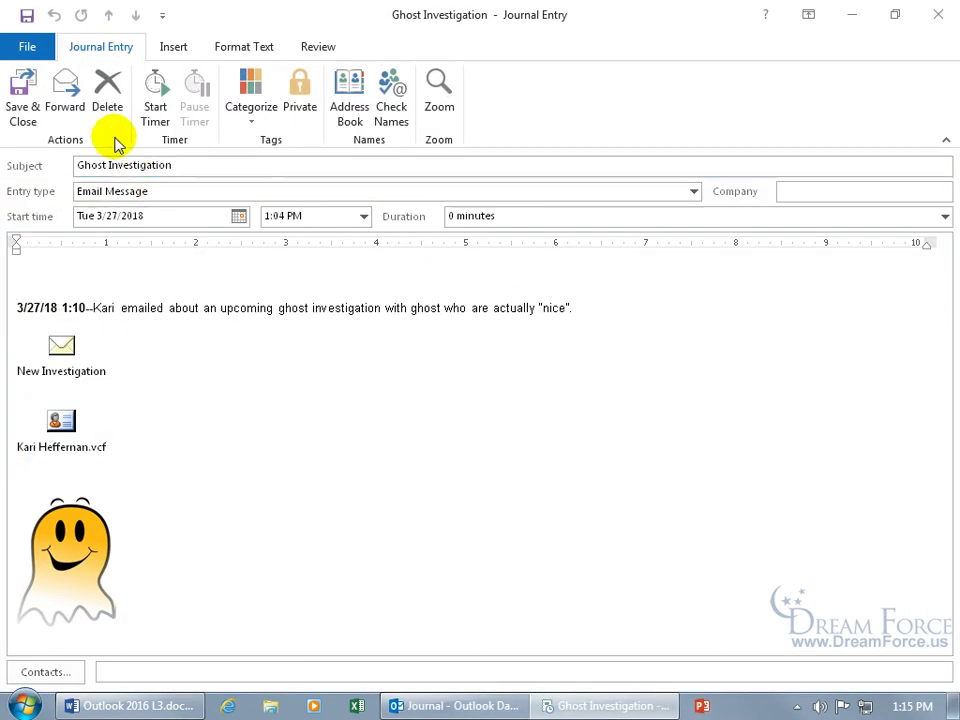